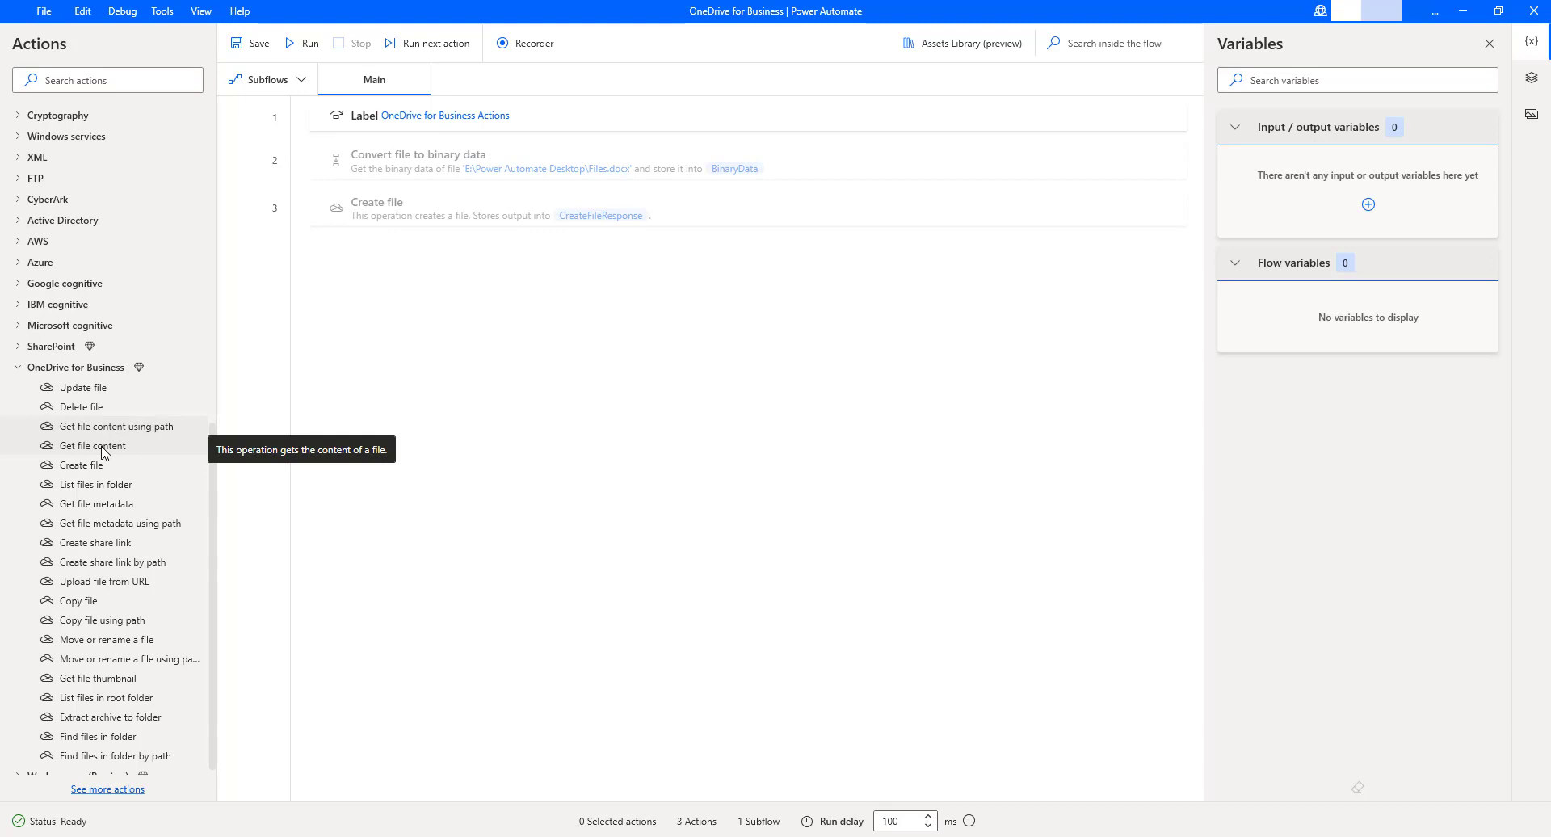
# - Bring the browser showing OneDrive's Power Automate Desktop folder with PAD.docx to the front
pyautogui.hotkey('alt', 'Tab')
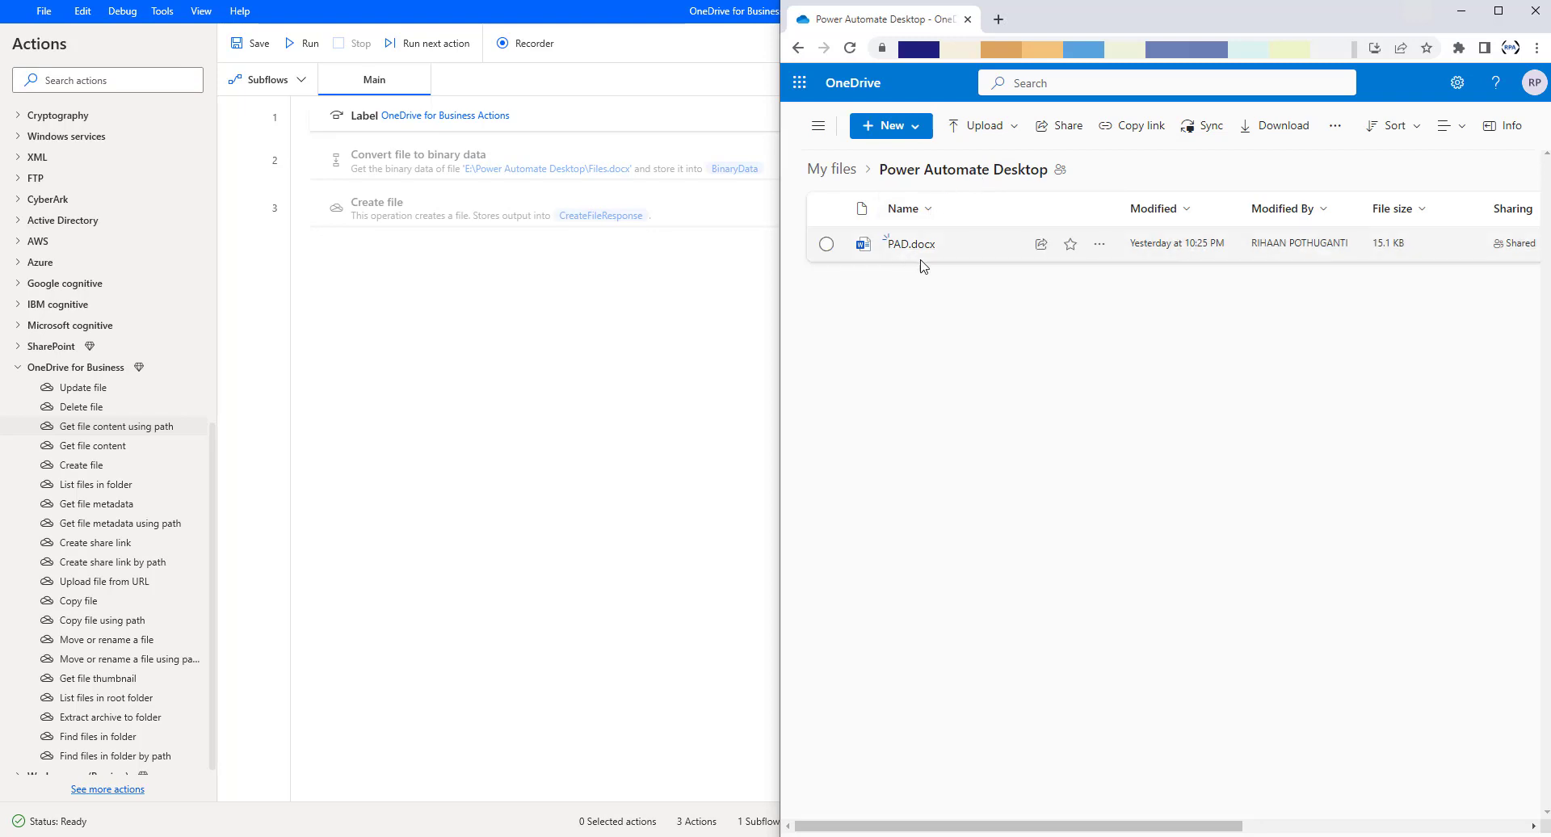
# - View PAD.docx's details in OneDrive, then bring back the flow editor with its three actions
pyautogui.moveTo(914, 254)
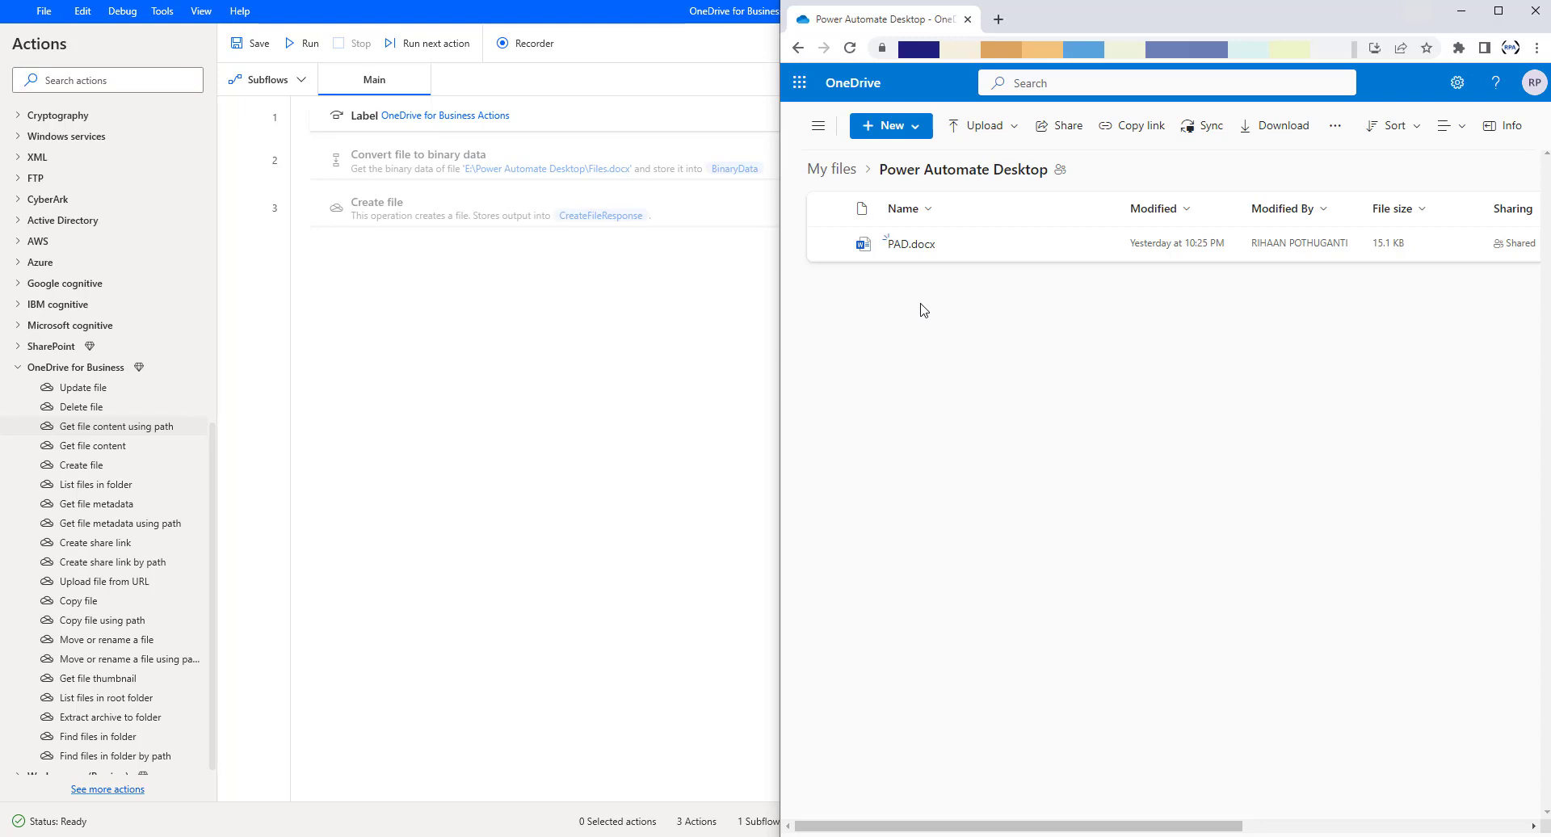
pyautogui.click(575, 355)
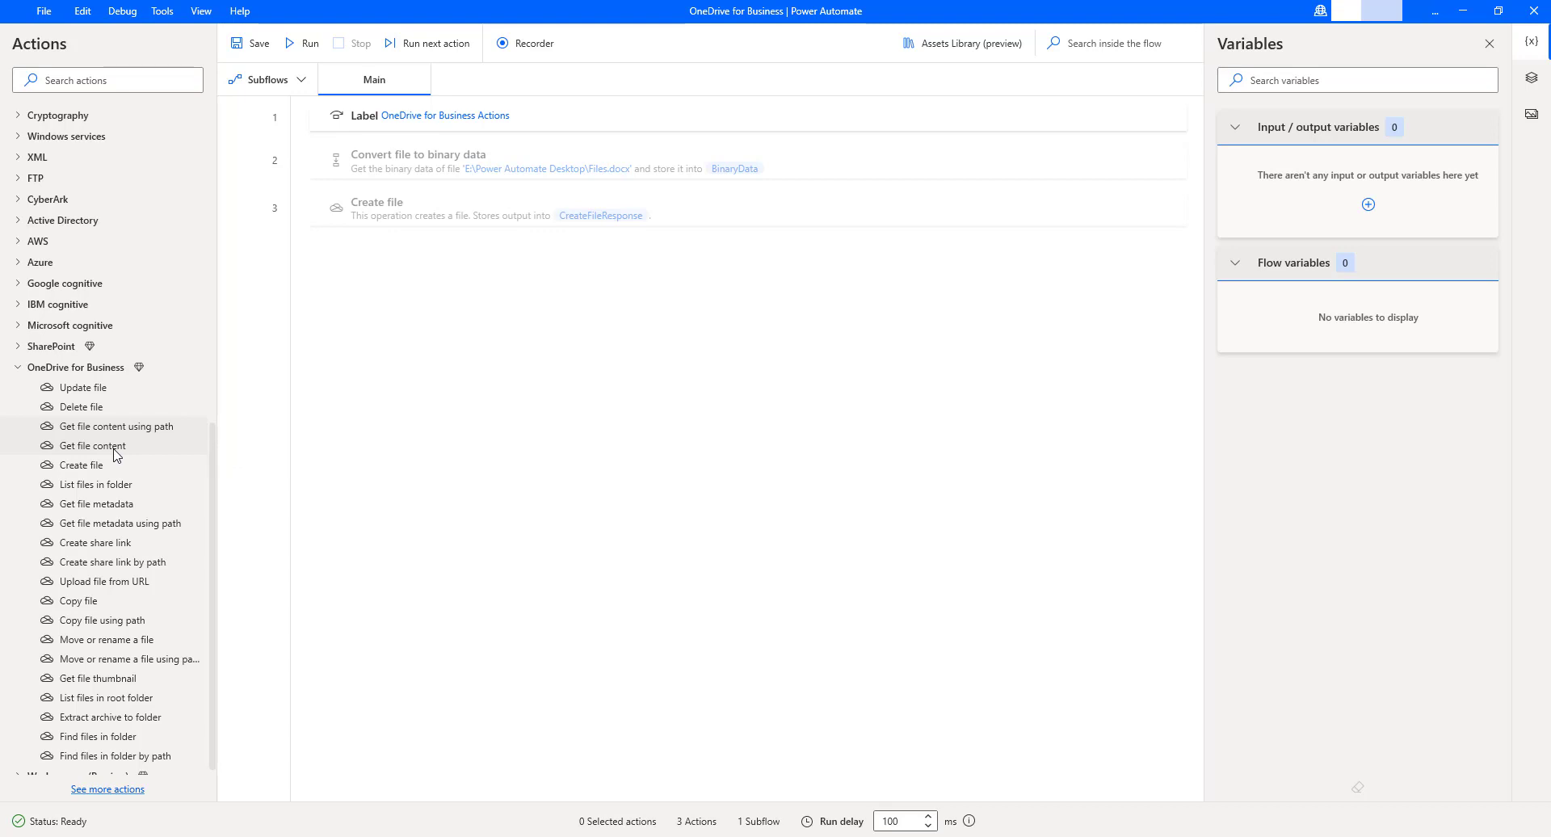
# - Add Get file content as step 4, choosing Root > Power Automate Desktop > PAD.docx from OneDrive
pyautogui.moveTo(97, 452); pyautogui.dragTo(506, 358)
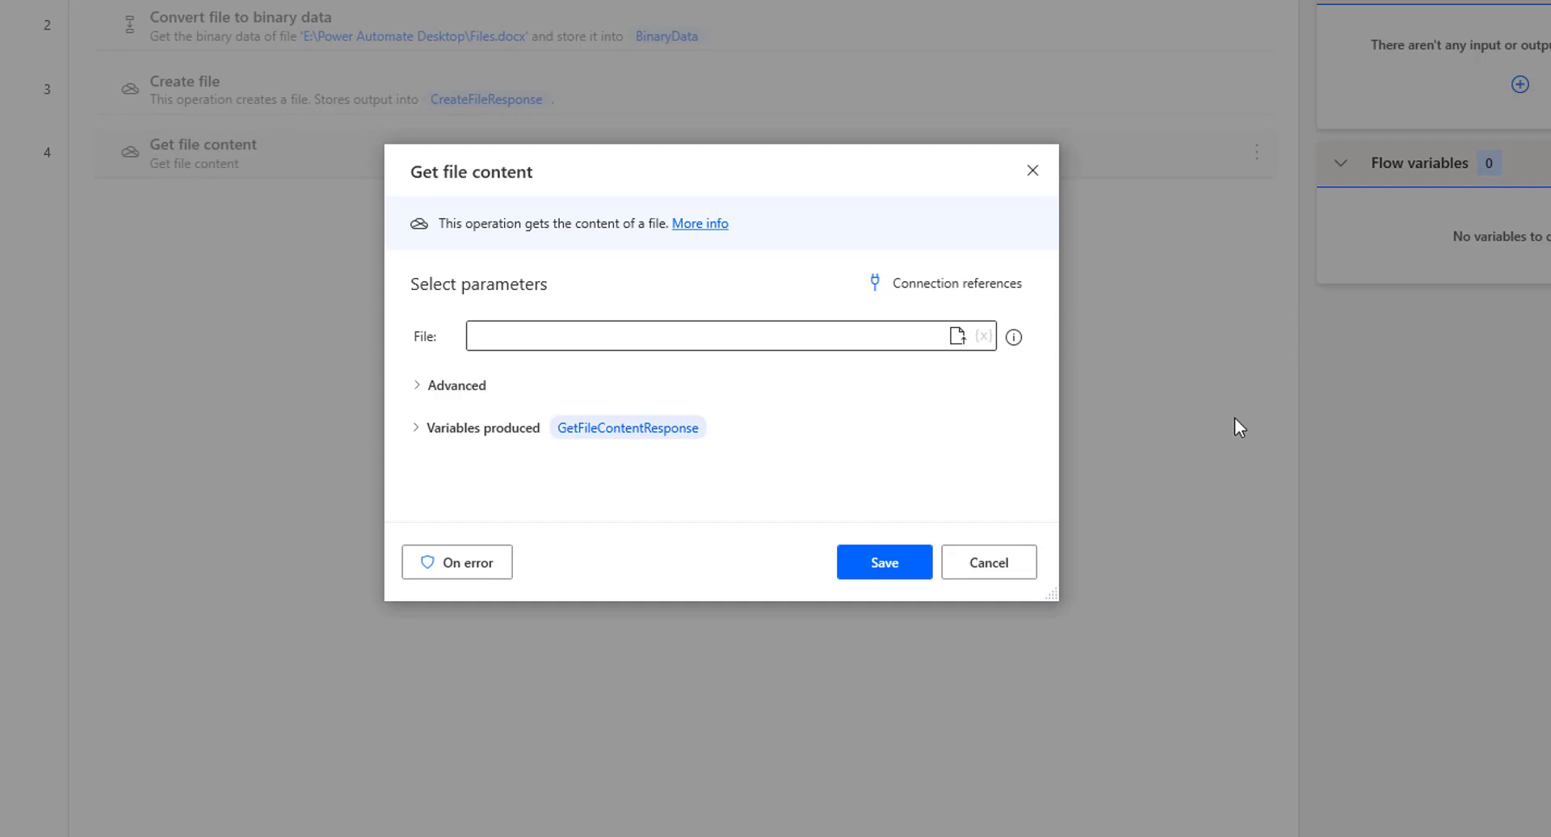
pyautogui.click(958, 338)
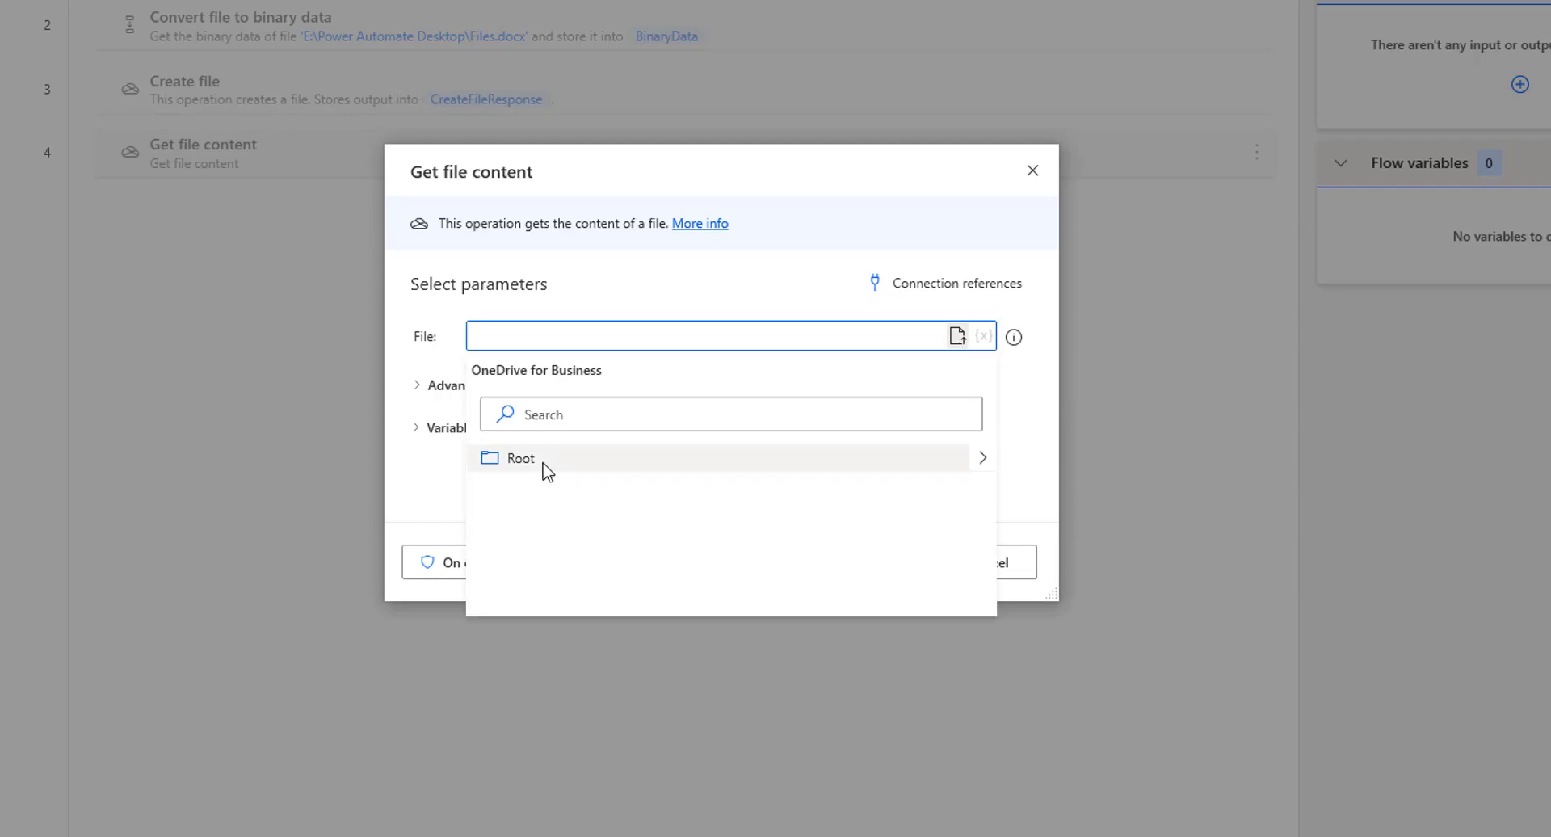
pyautogui.click(982, 458)
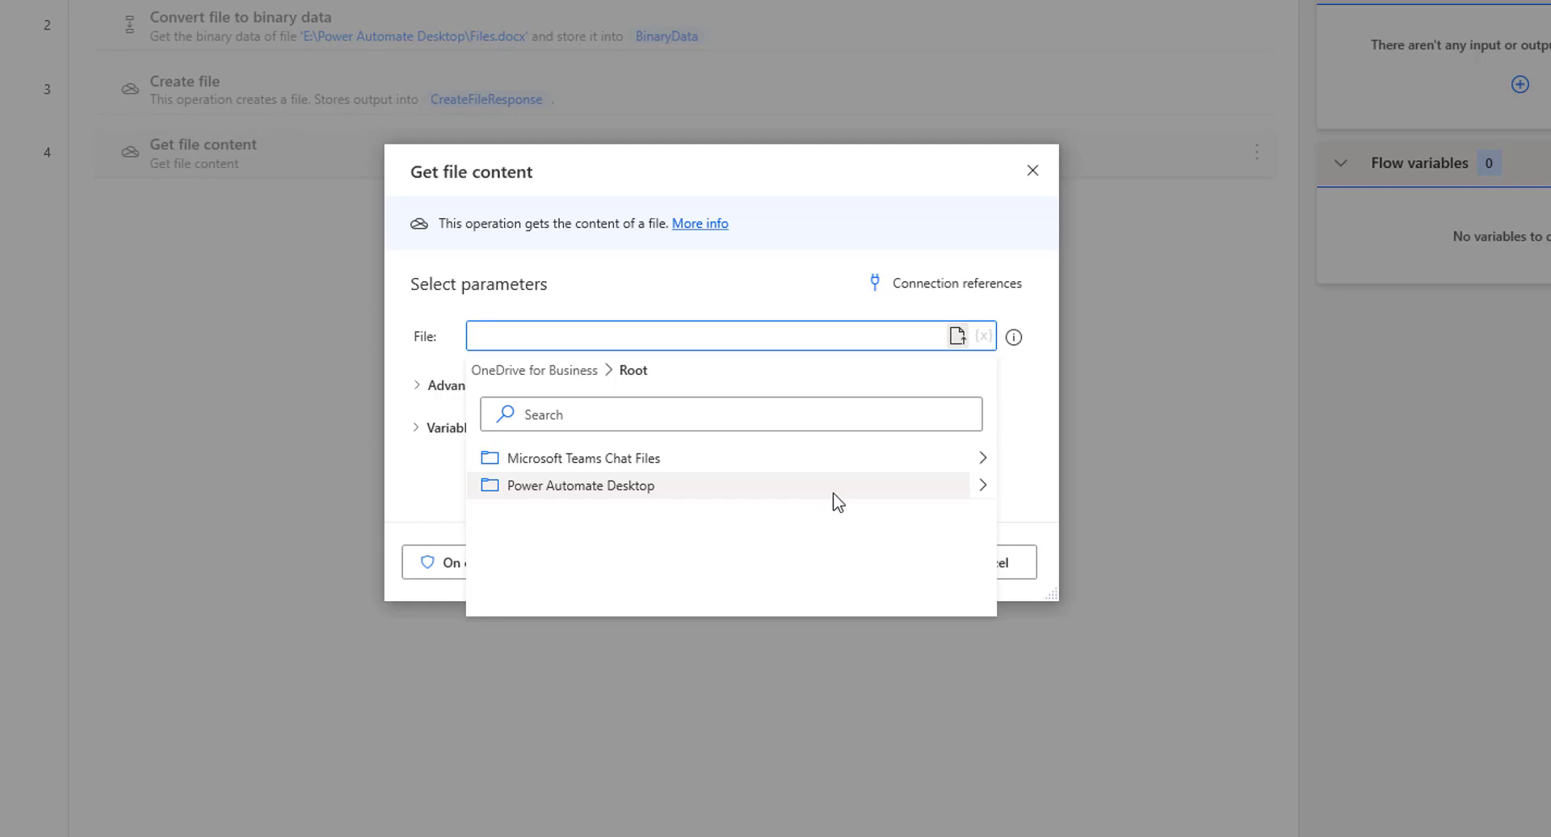
pyautogui.click(983, 485)
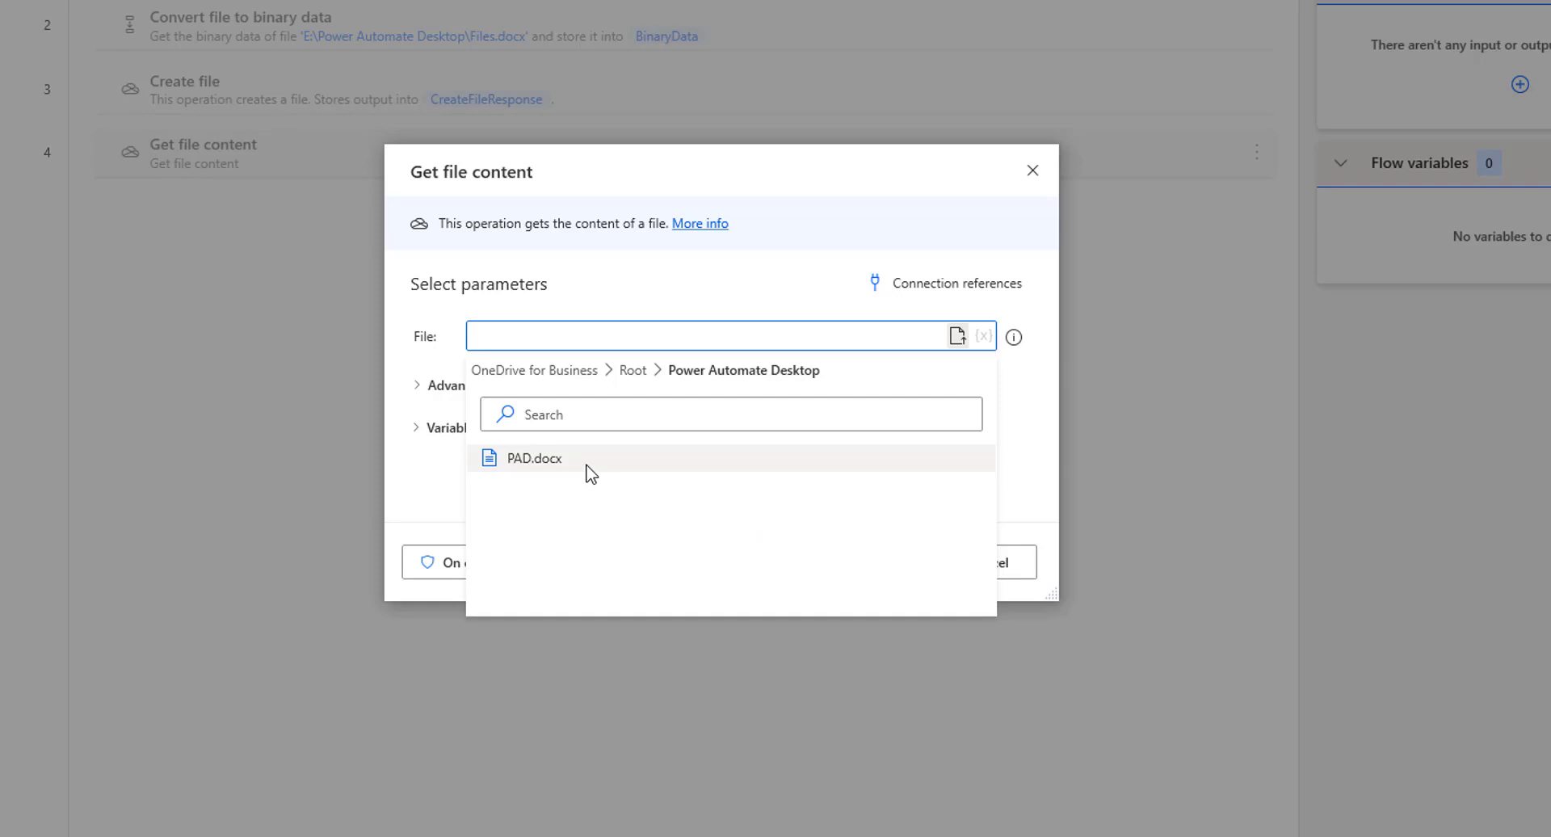
pyautogui.click(589, 469)
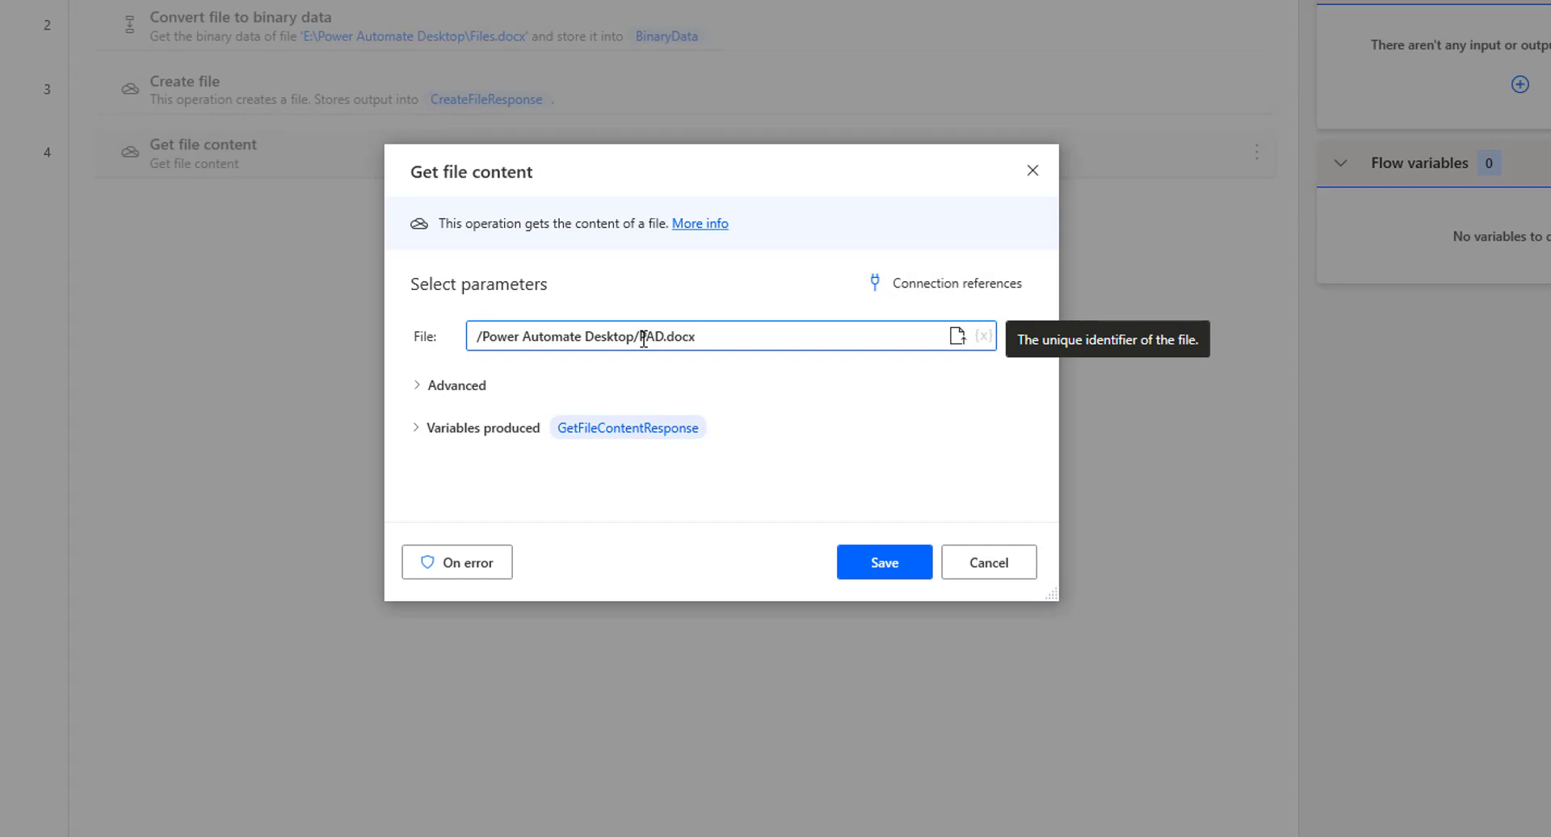
# - Keep Infer Content Type as True for /Power Automate Desktop/PAD.docx in the advanced options
pyautogui.moveTo(724, 340); pyautogui.dragTo(454, 339)
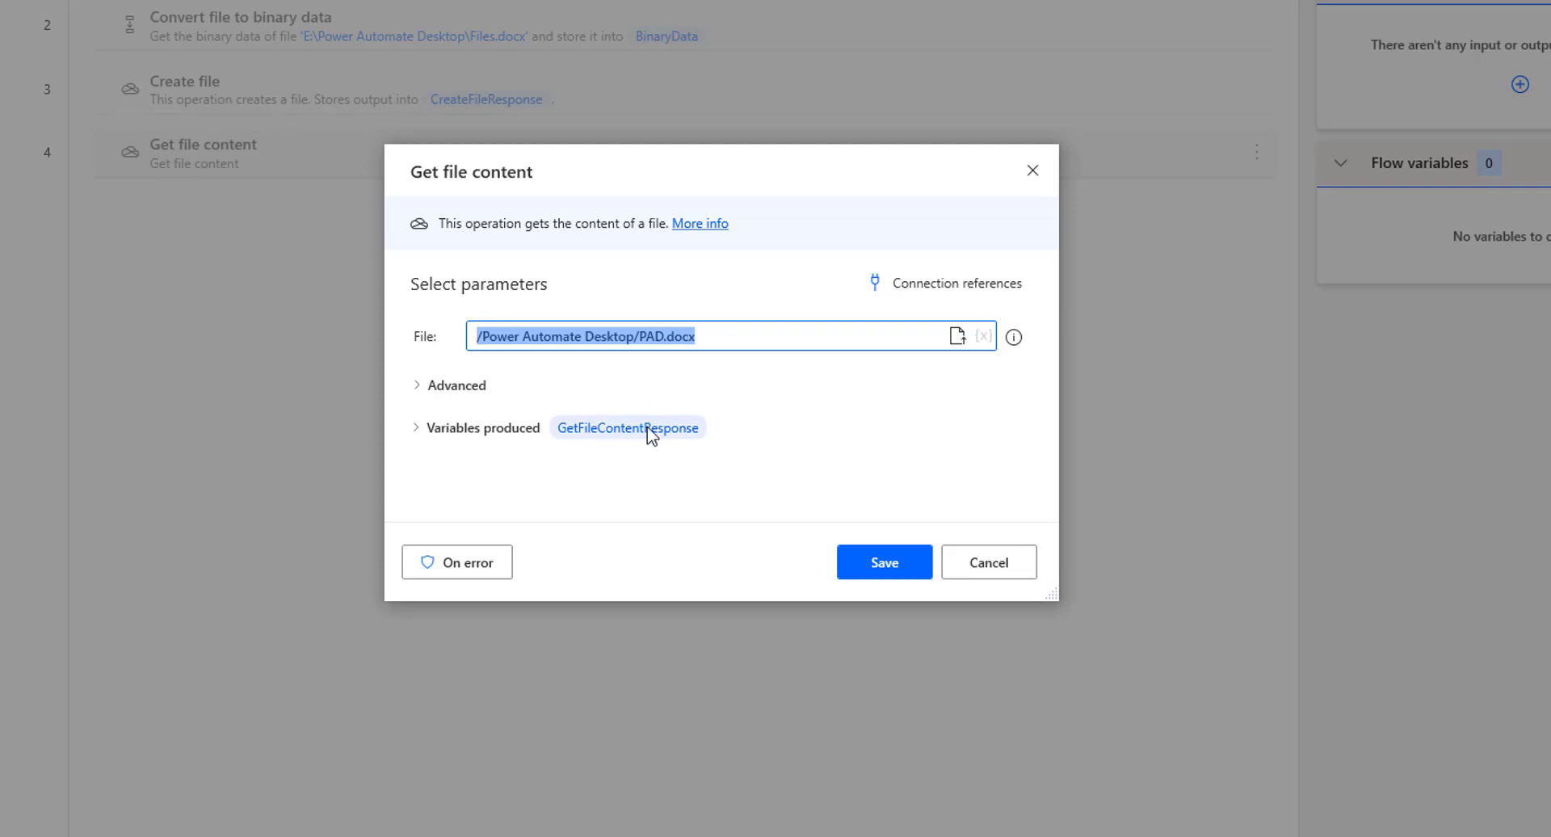
pyautogui.click(420, 391)
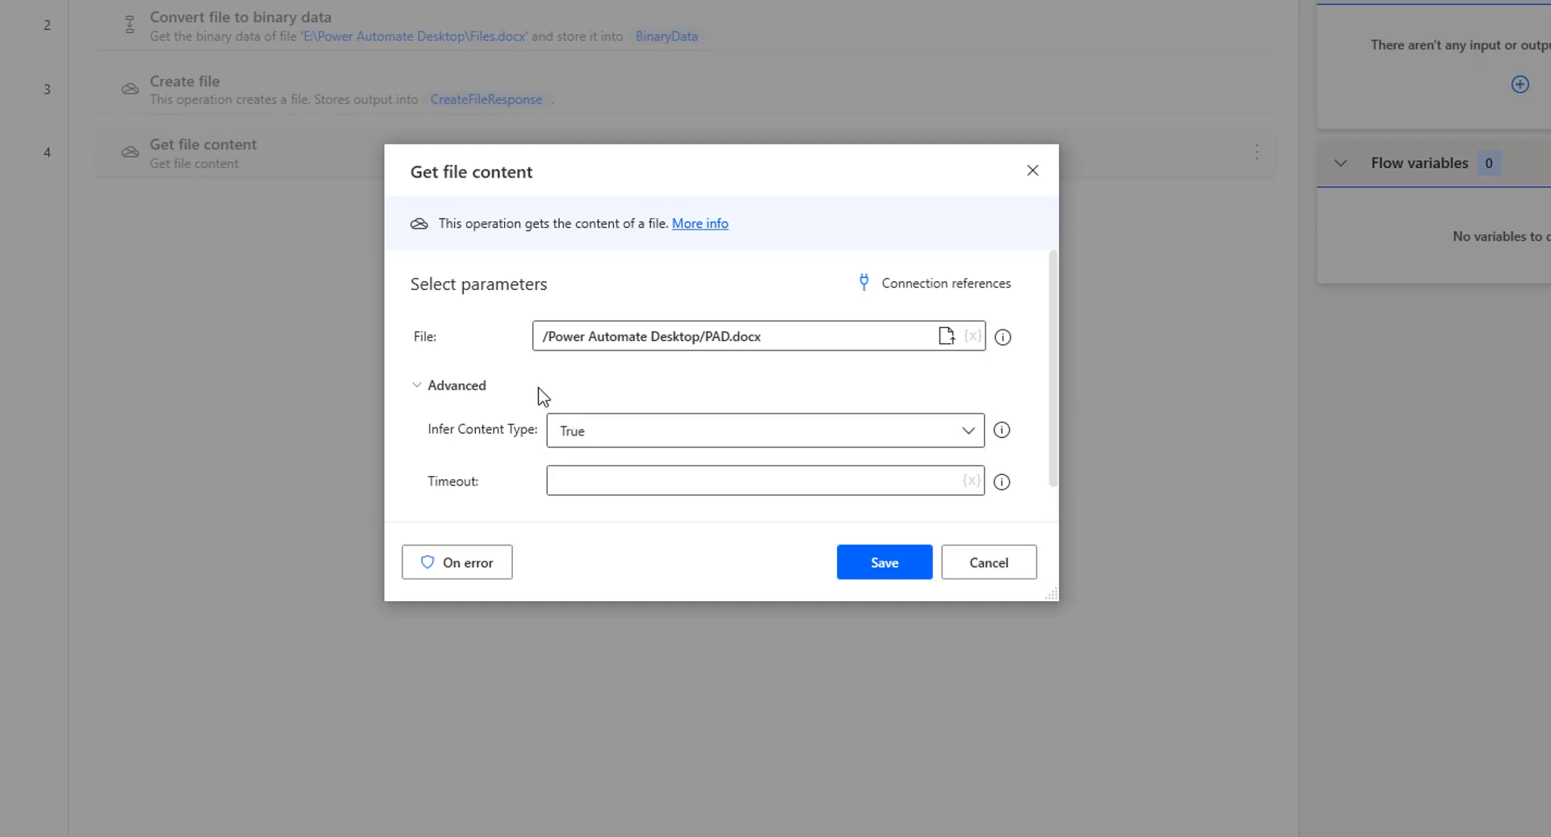
pyautogui.click(611, 436)
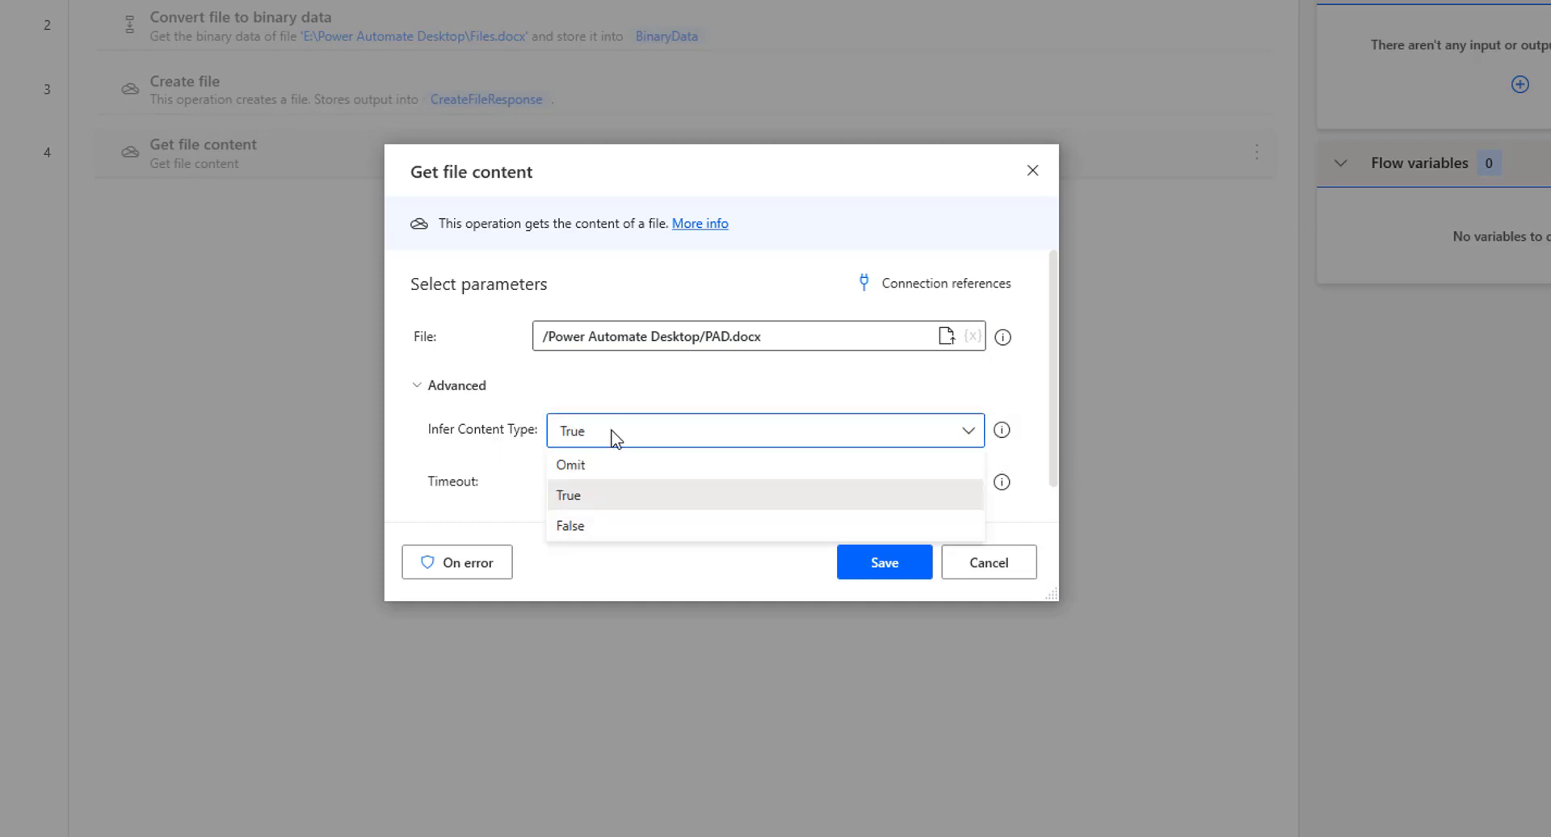
pyautogui.click(614, 438)
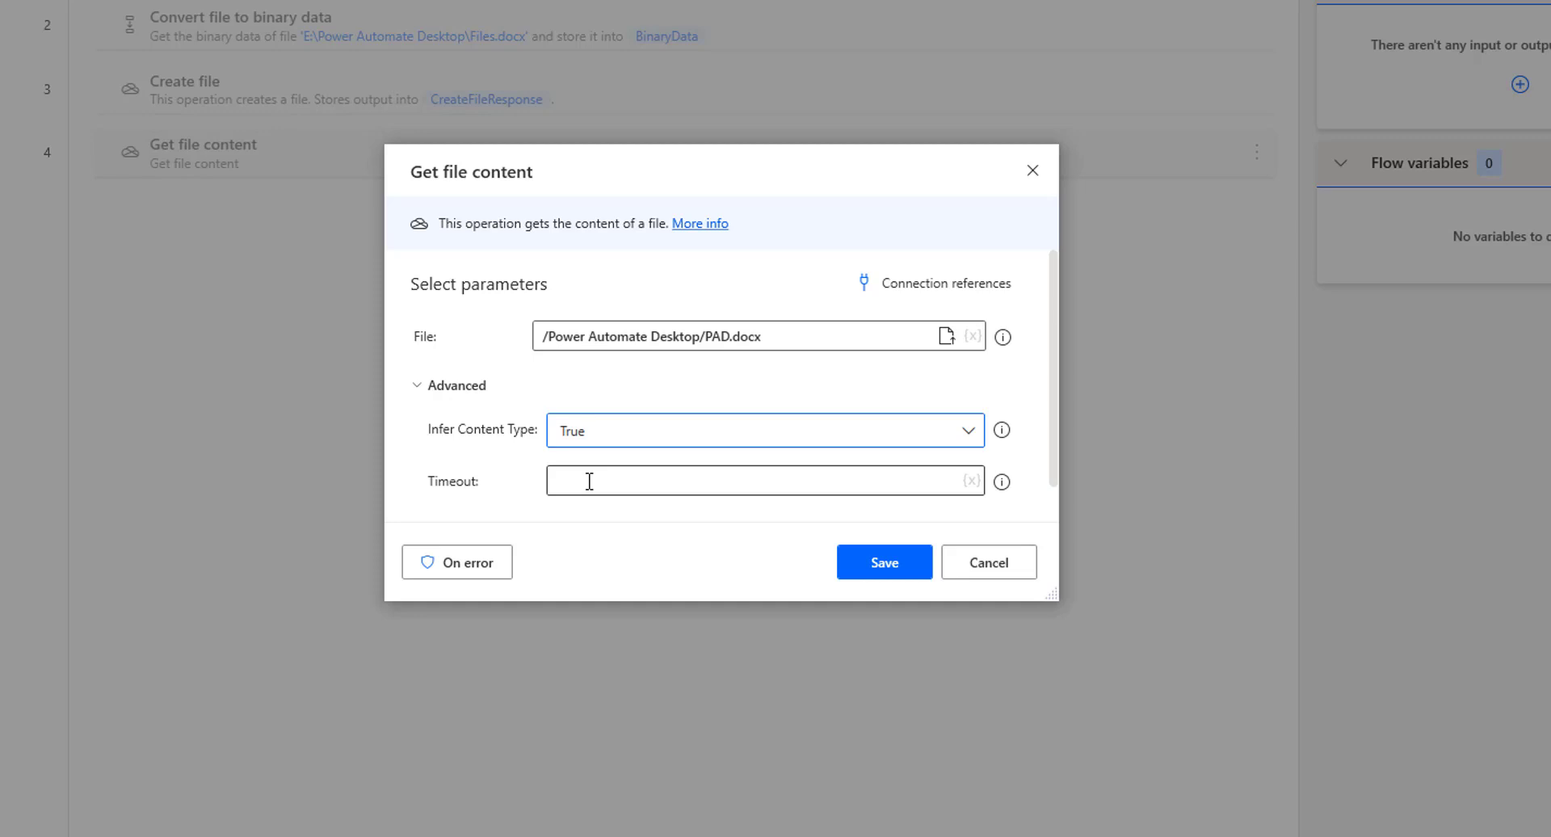
pyautogui.click(419, 388)
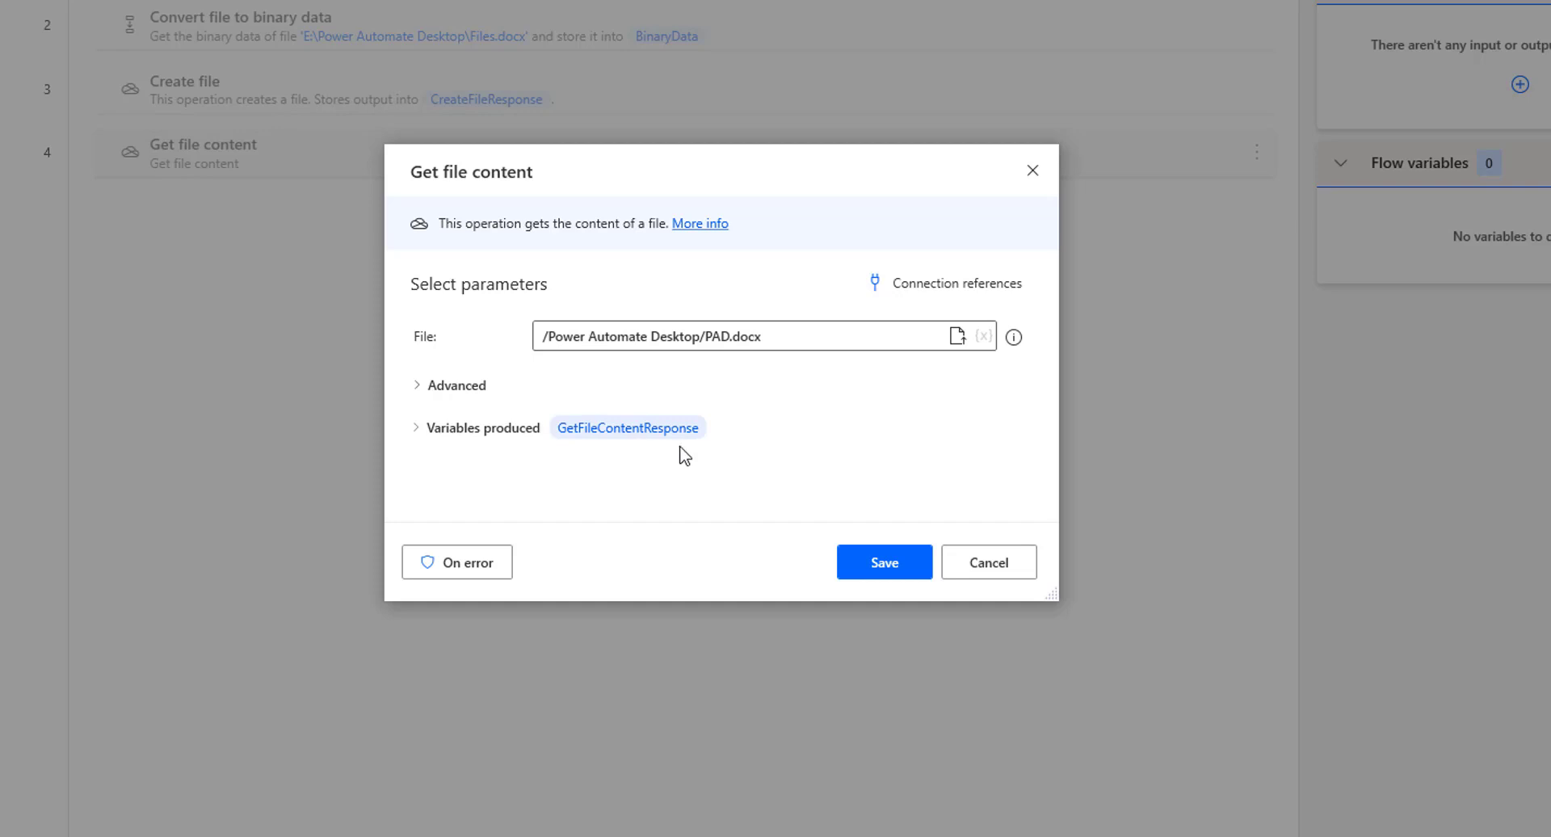
# - Save the Get file content step, run the flow, and check GetFileContentResponse holds Byte [15478]
pyautogui.click(906, 568)
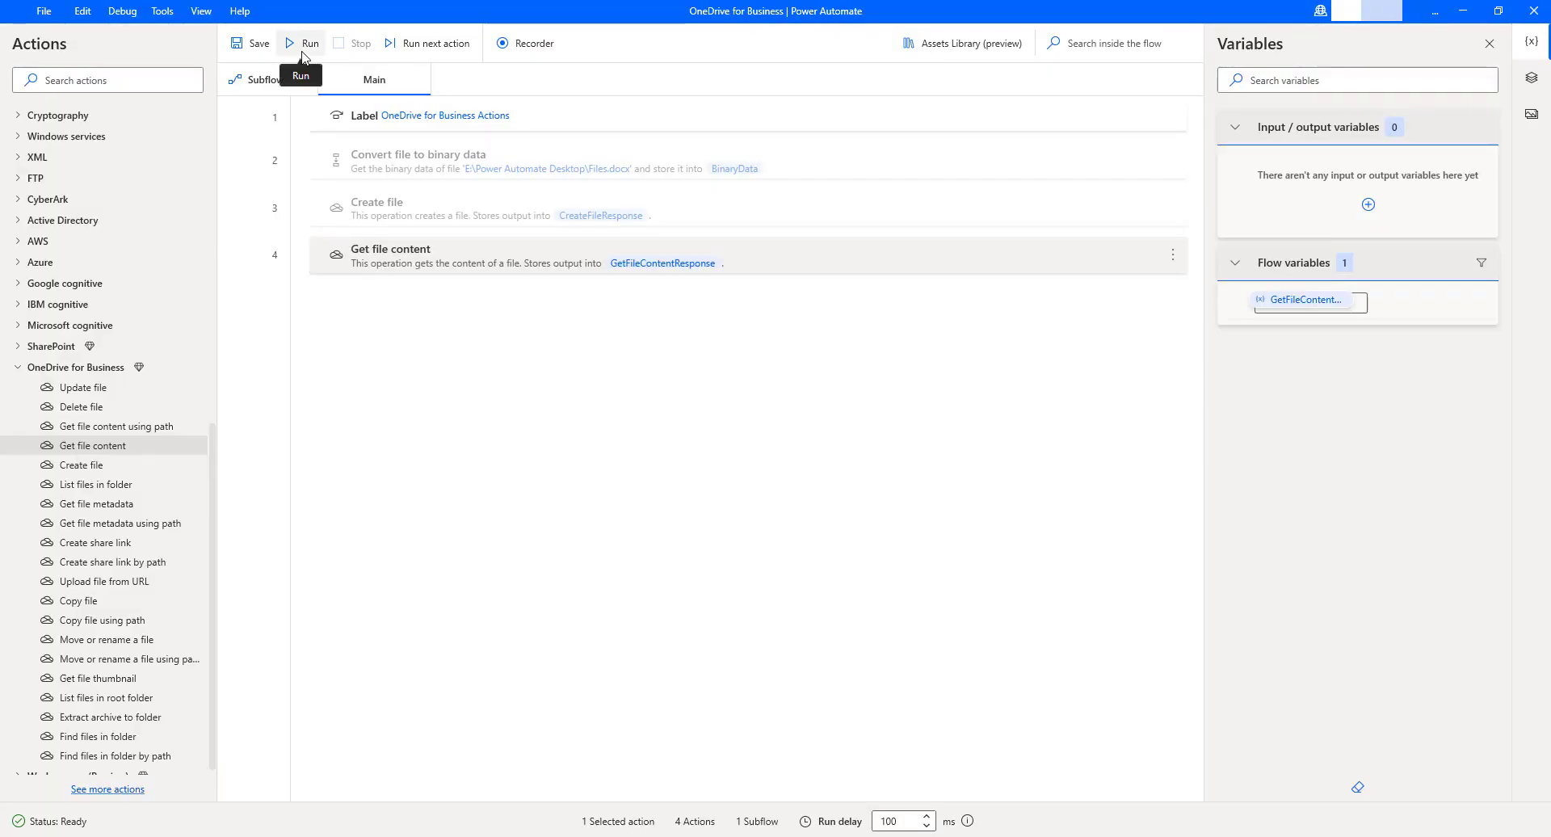
pyautogui.click(303, 53)
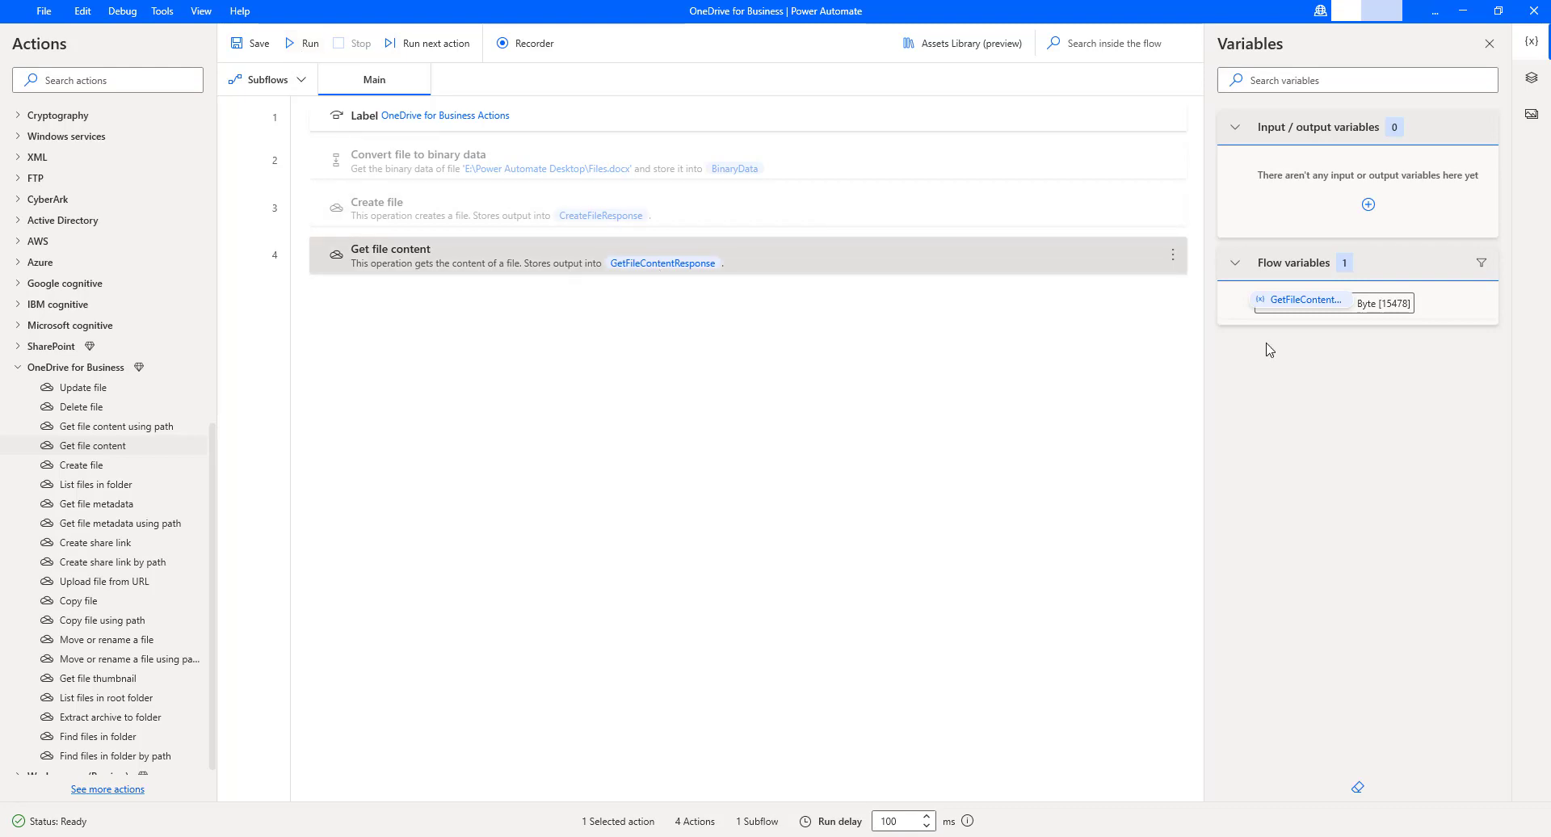
pyautogui.doubleClick(1317, 305)
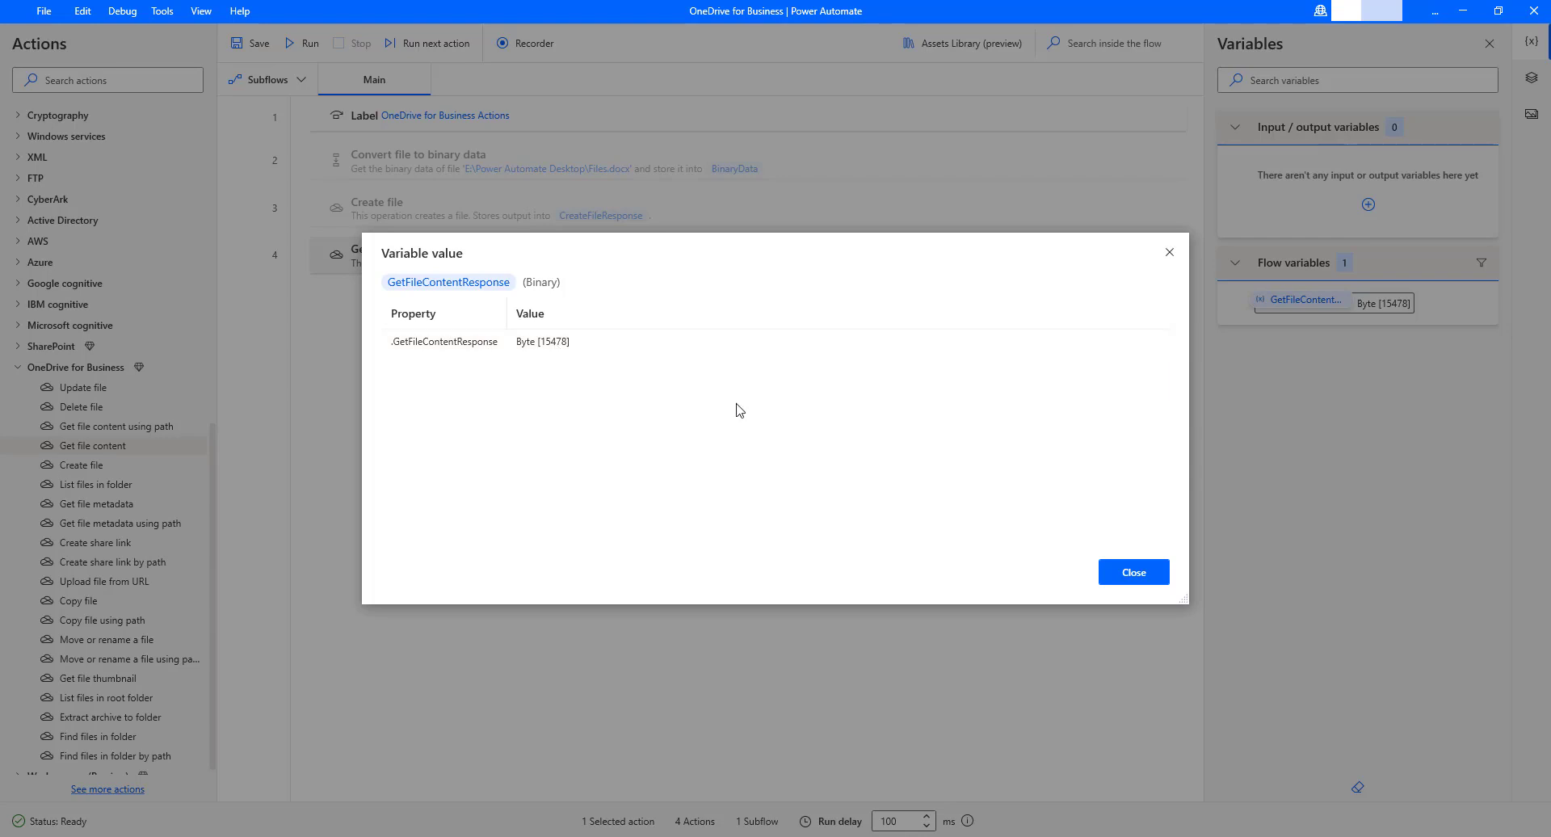
pyautogui.click(1131, 573)
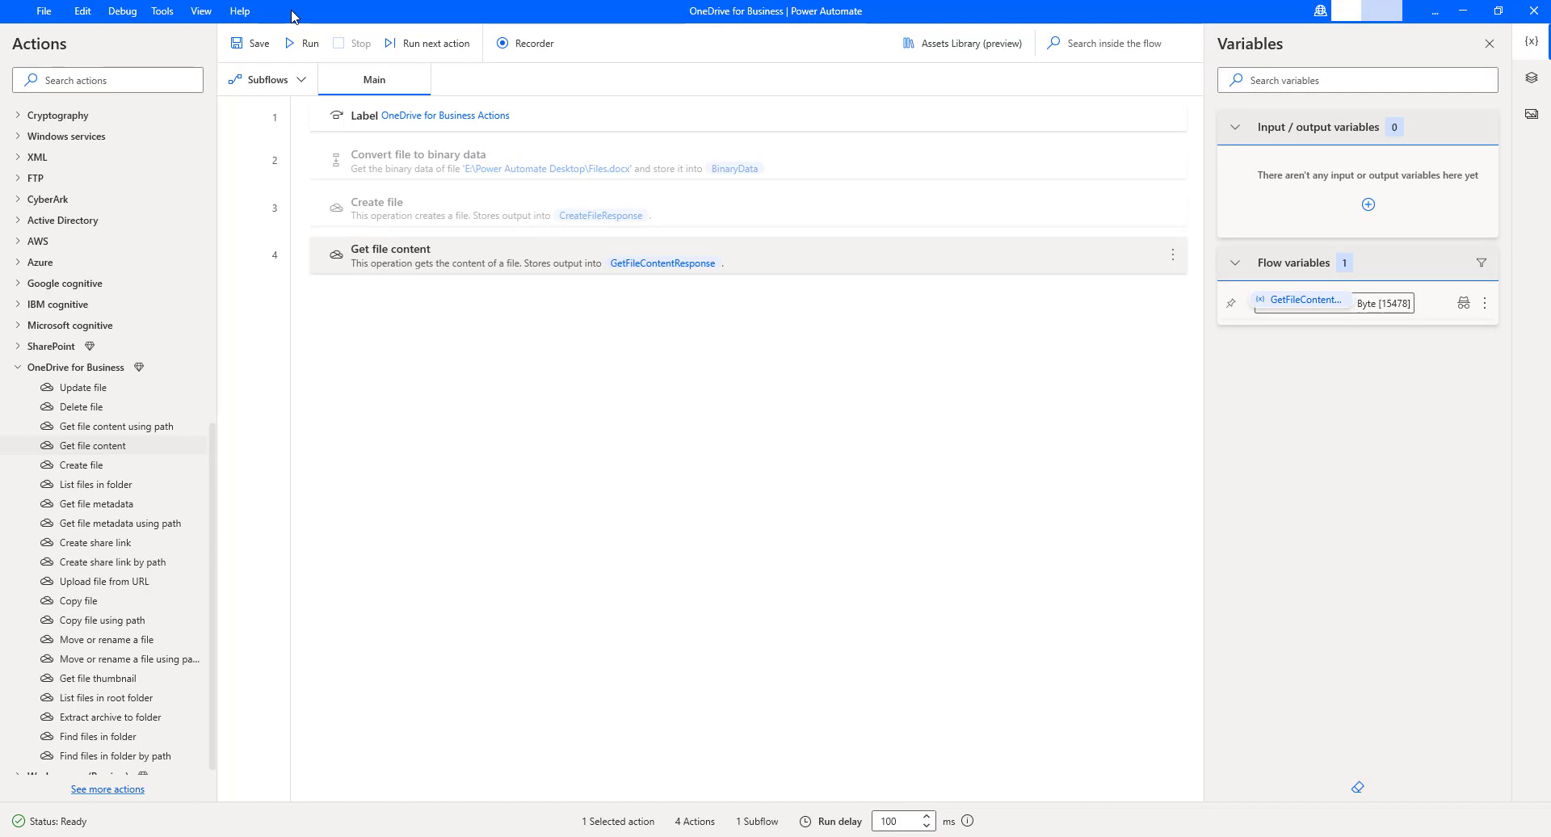
# - Add the Convert binary data to file action as step 5
pyautogui.click(142, 77)
pyautogui.write('convert binary data')
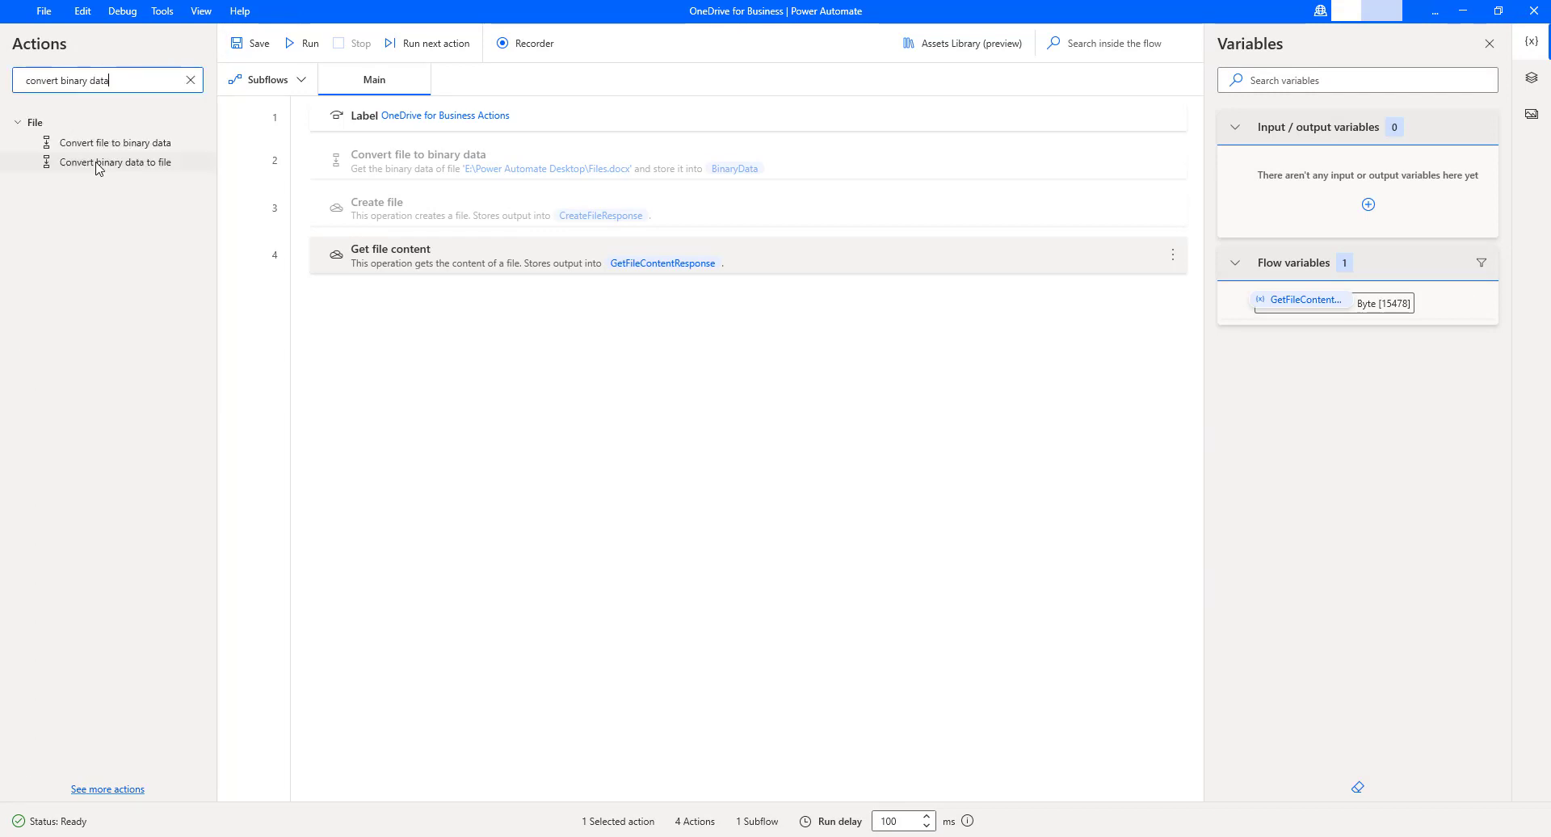
pyautogui.moveTo(96, 166); pyautogui.dragTo(364, 291)
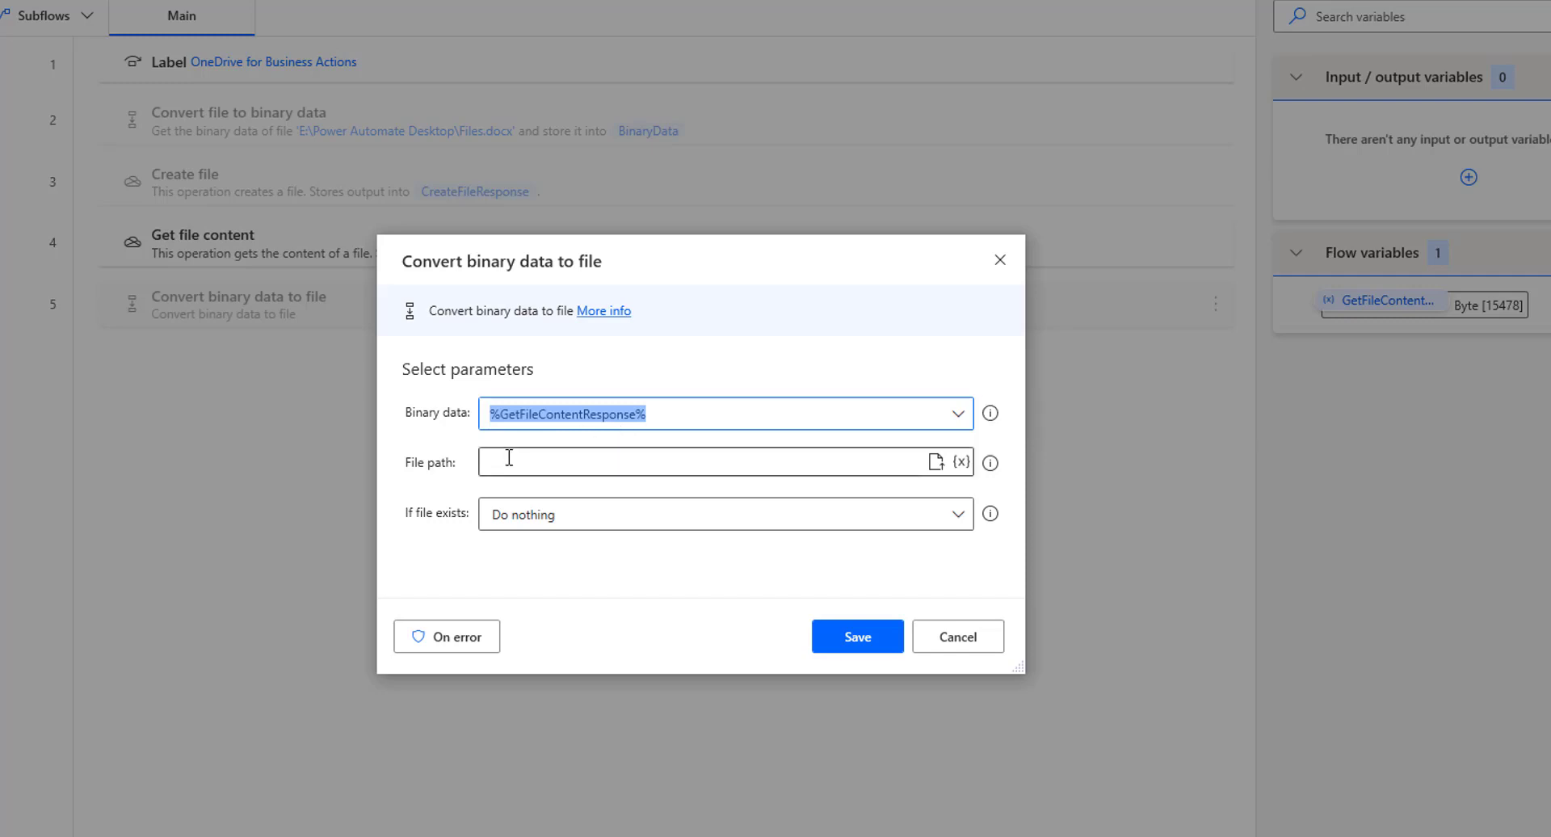
# - Set its destination file to Output.txt in the Downloads\Test folder
pyautogui.click(947, 468)
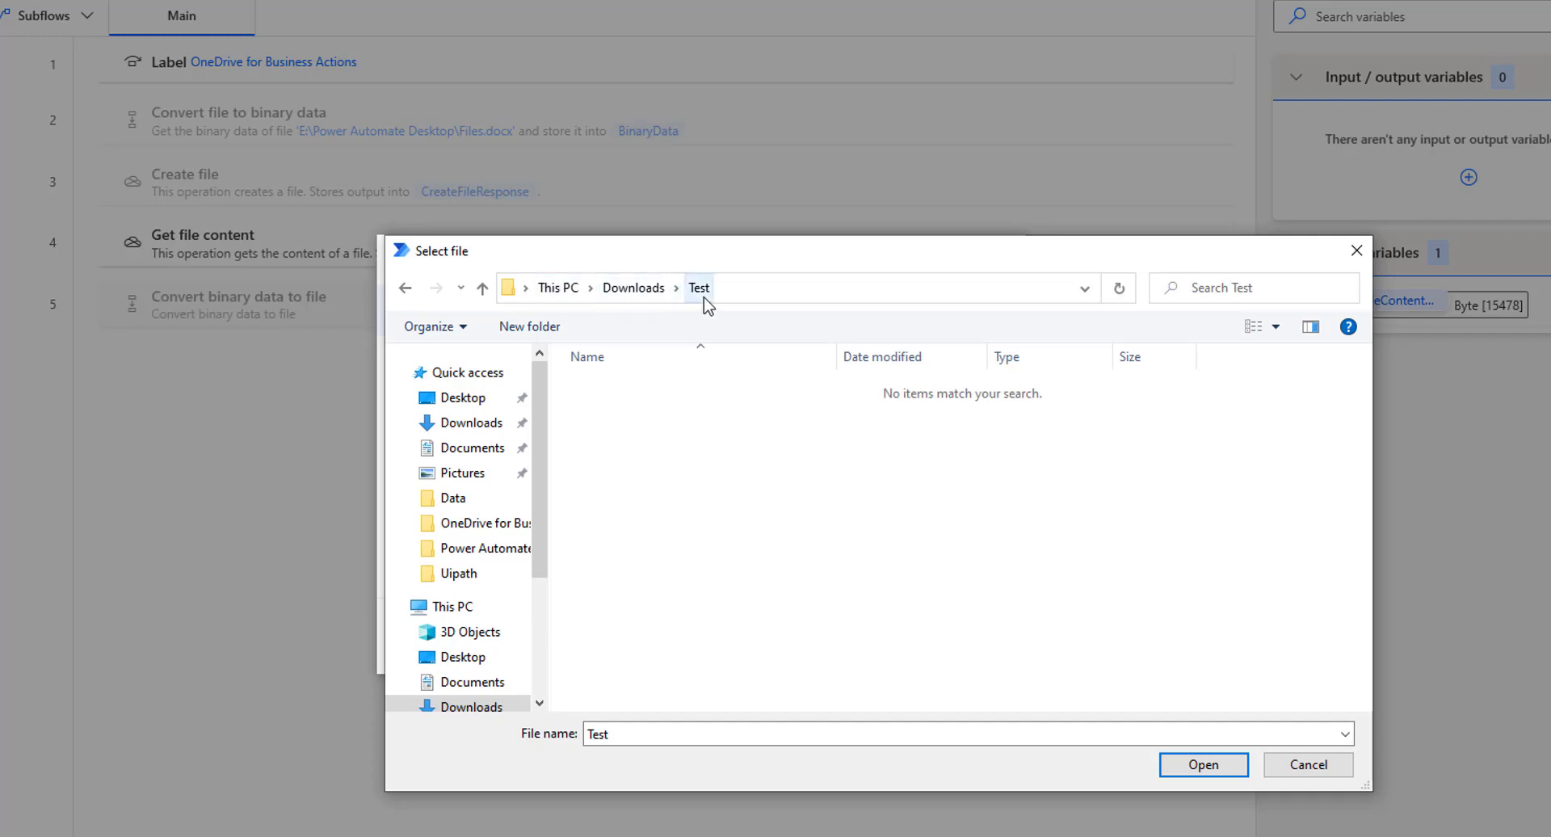
pyautogui.click(715, 729)
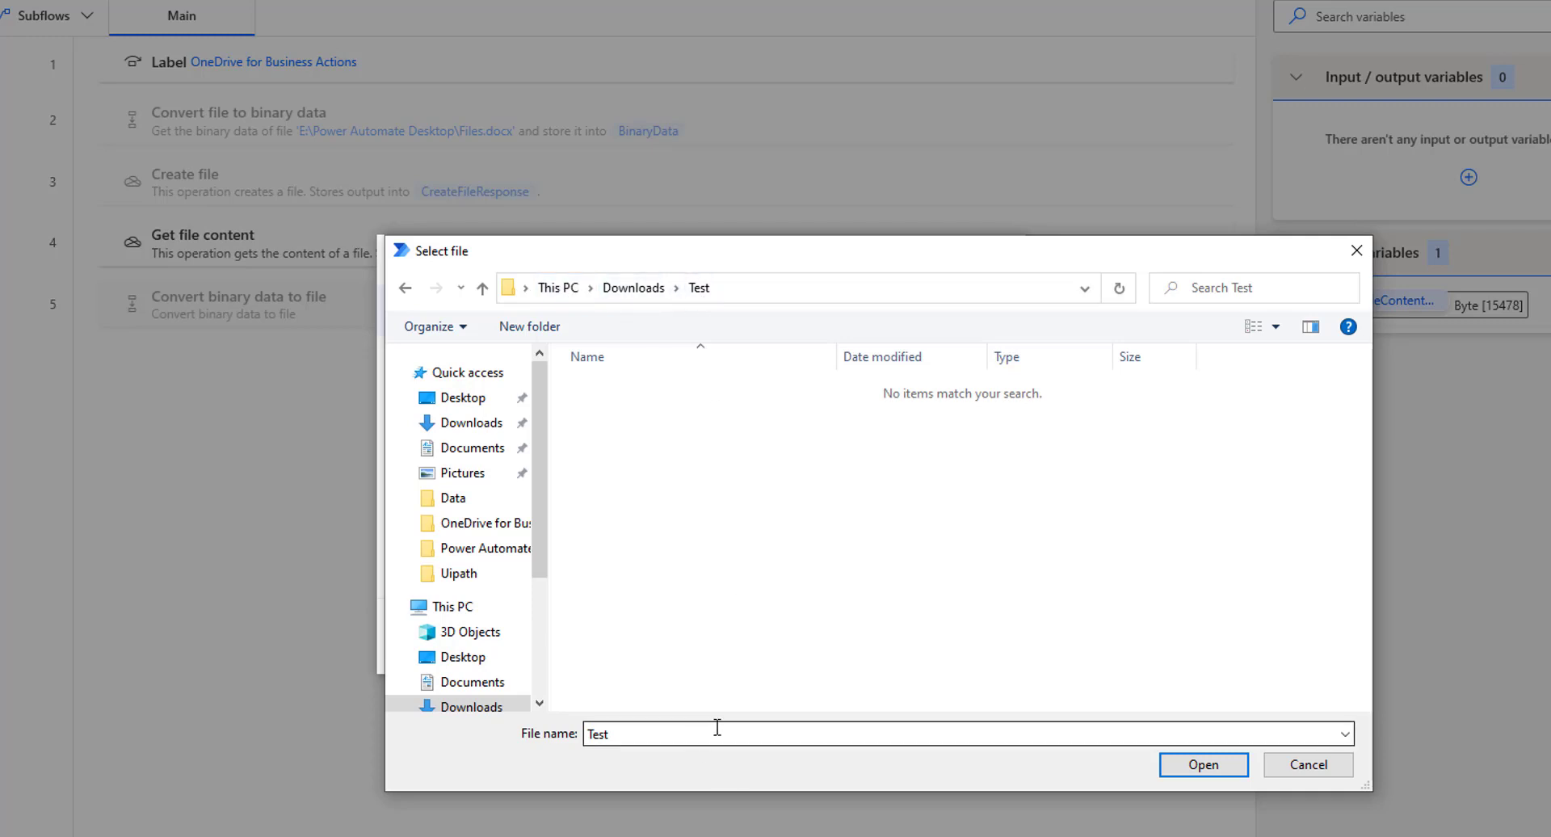
pyautogui.press('BackSpace')
pyautogui.press('BackSpace')
pyautogui.press('BackSpace')
pyautogui.press('BackSpace')
pyautogui.write('Output')
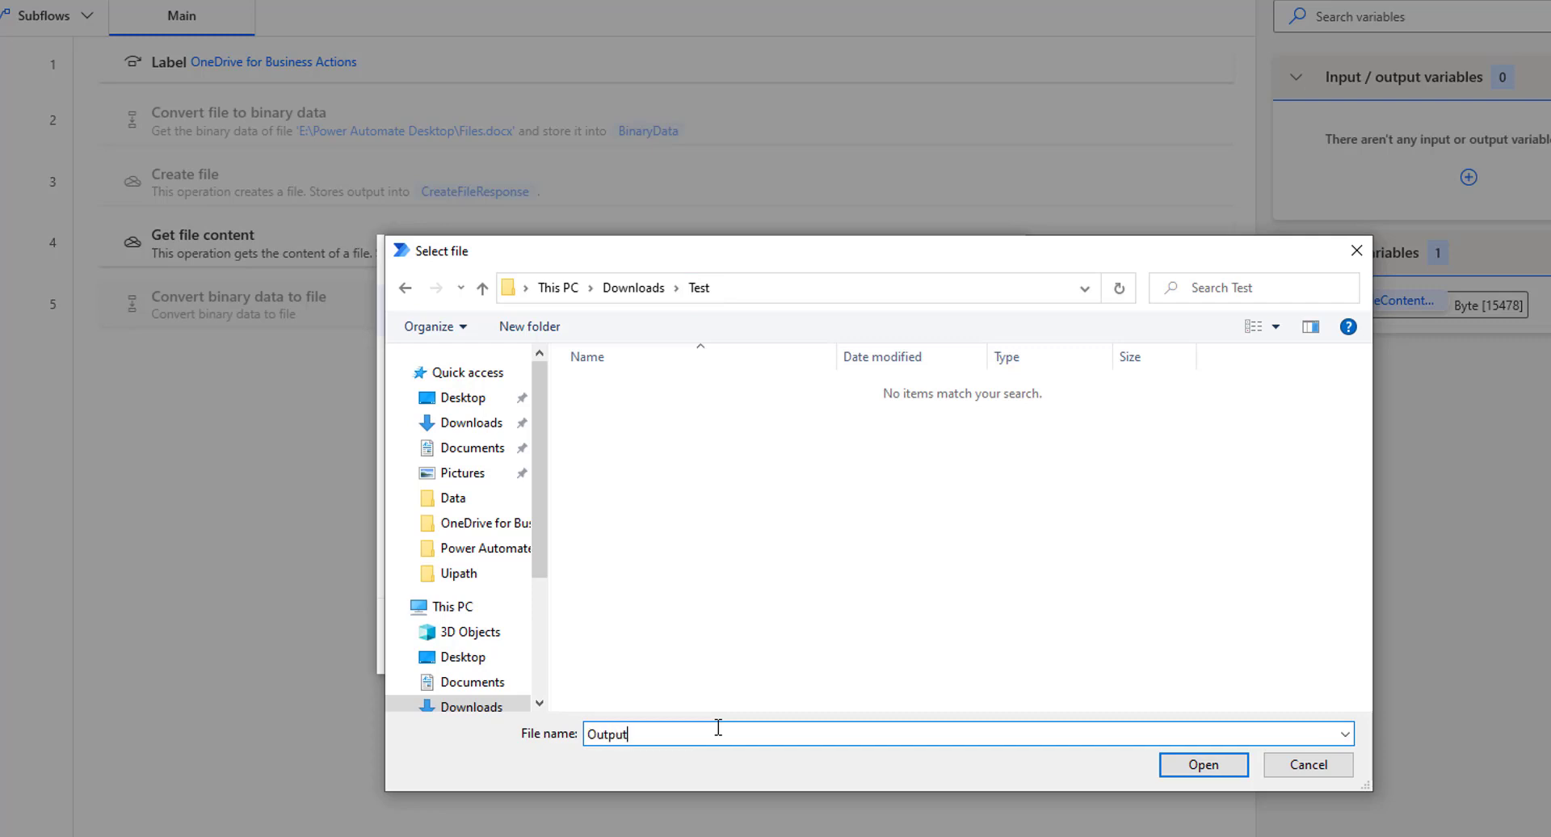
pyautogui.write('.txt')
pyautogui.click(1210, 775)
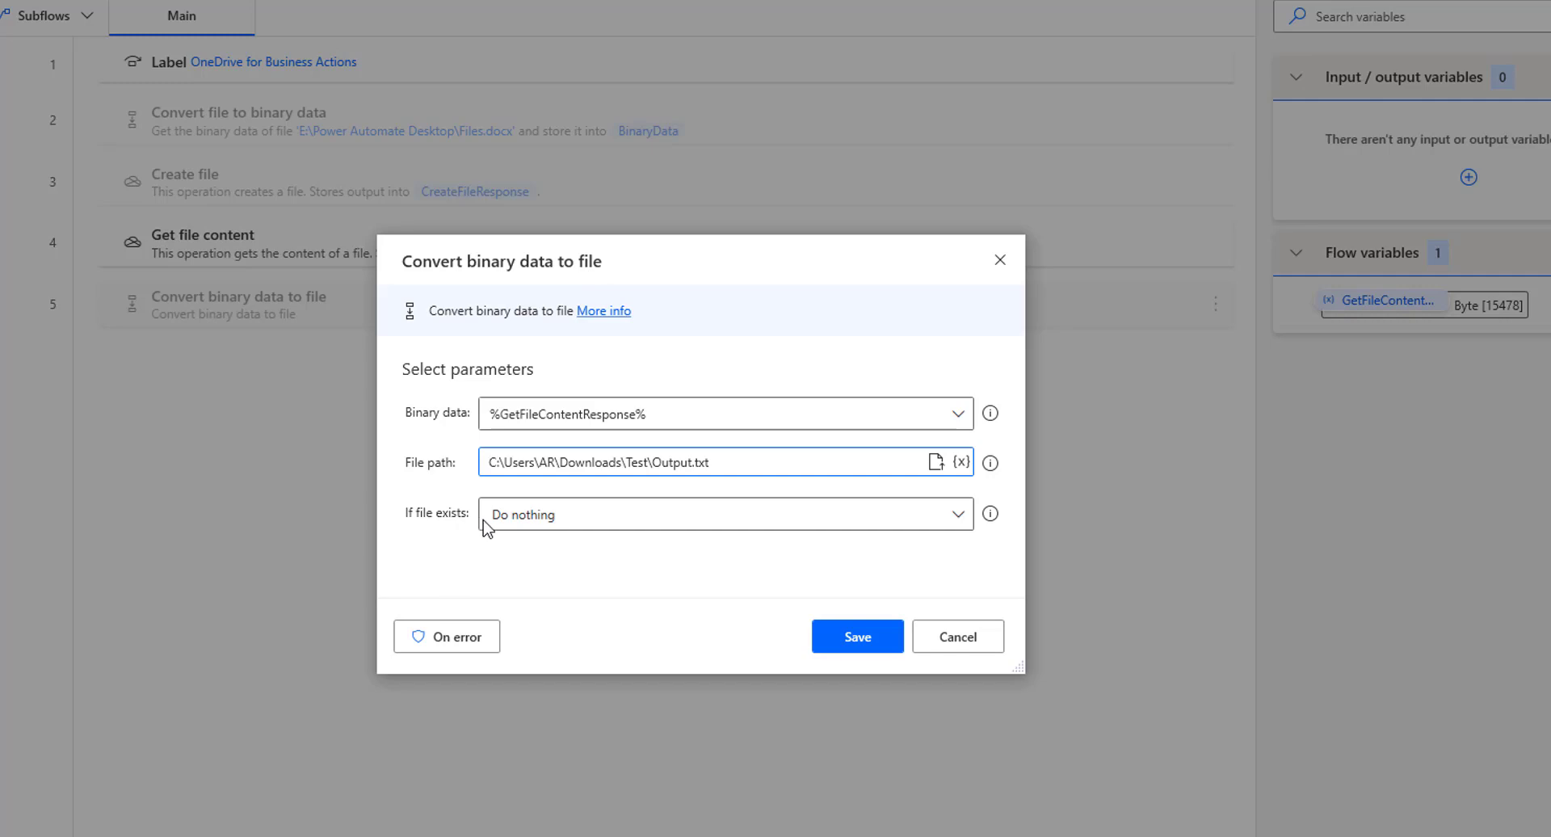
# - Set 'If file exists' to Overwrite, save the action, and run the flow
pyautogui.click(543, 523)
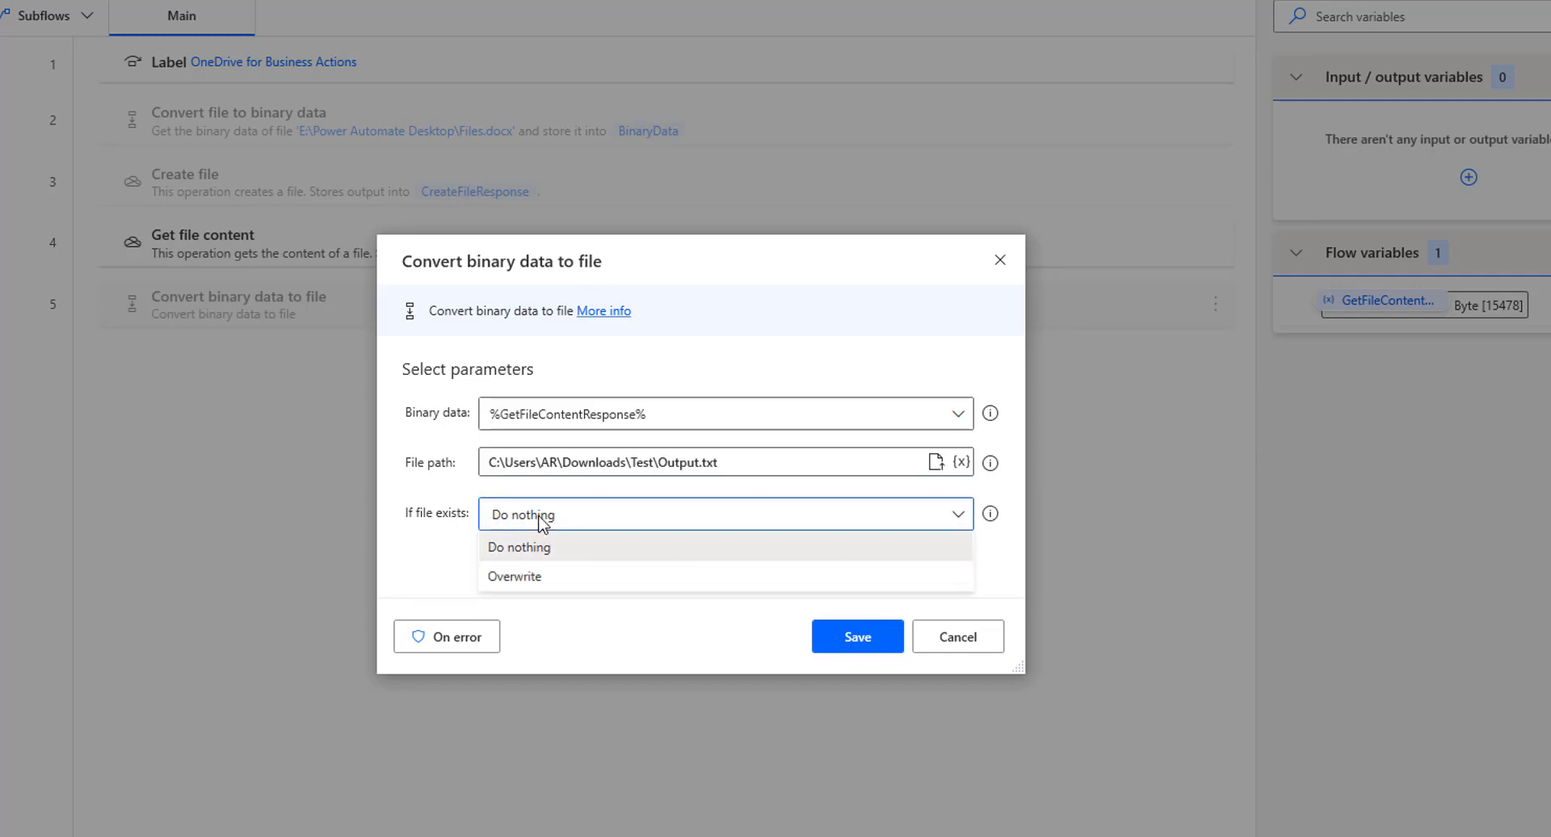
pyautogui.click(538, 578)
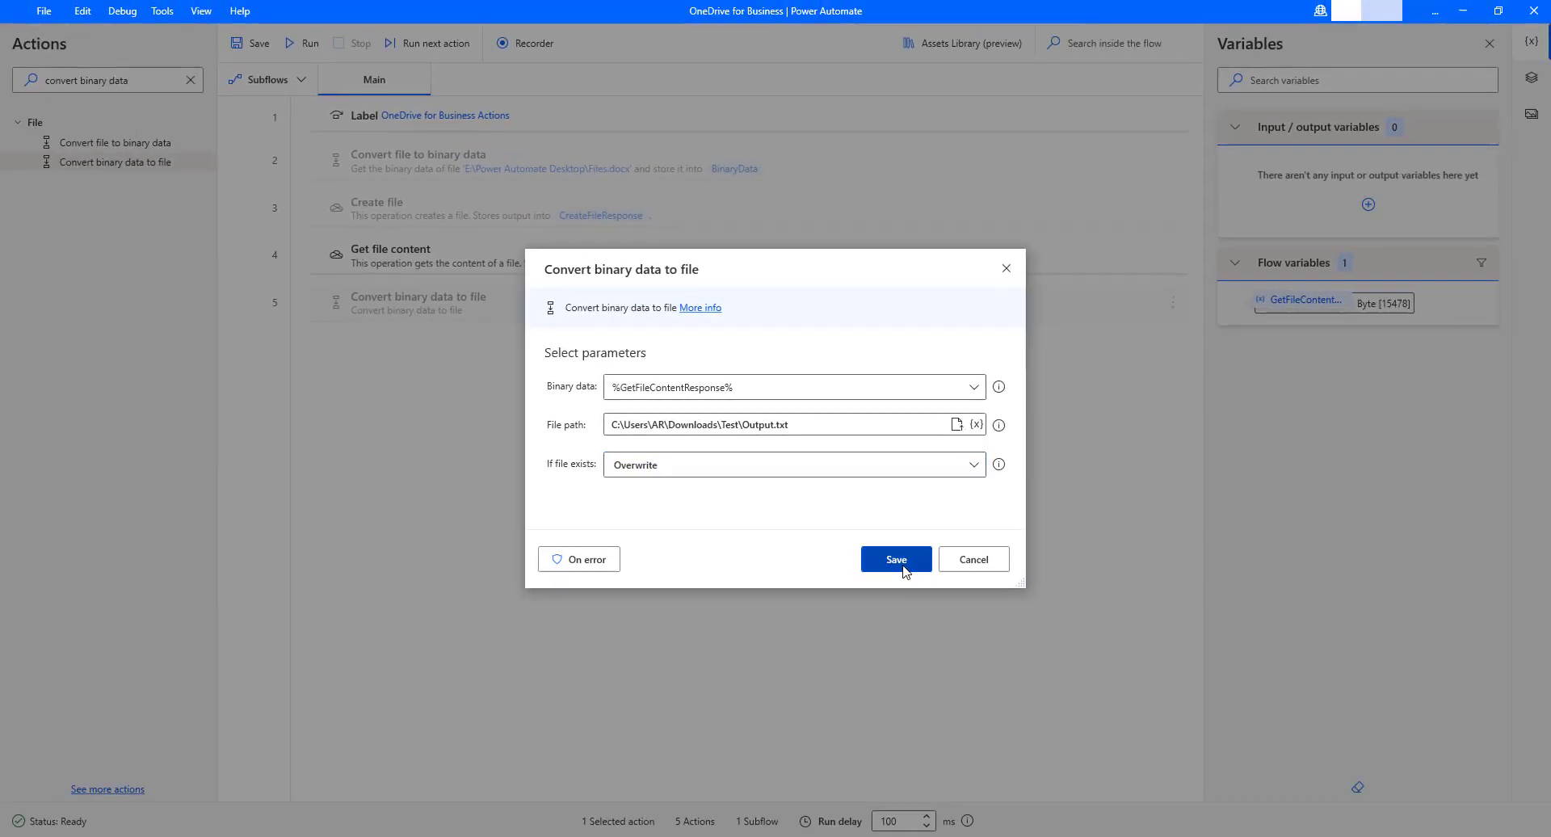
pyautogui.click(897, 559)
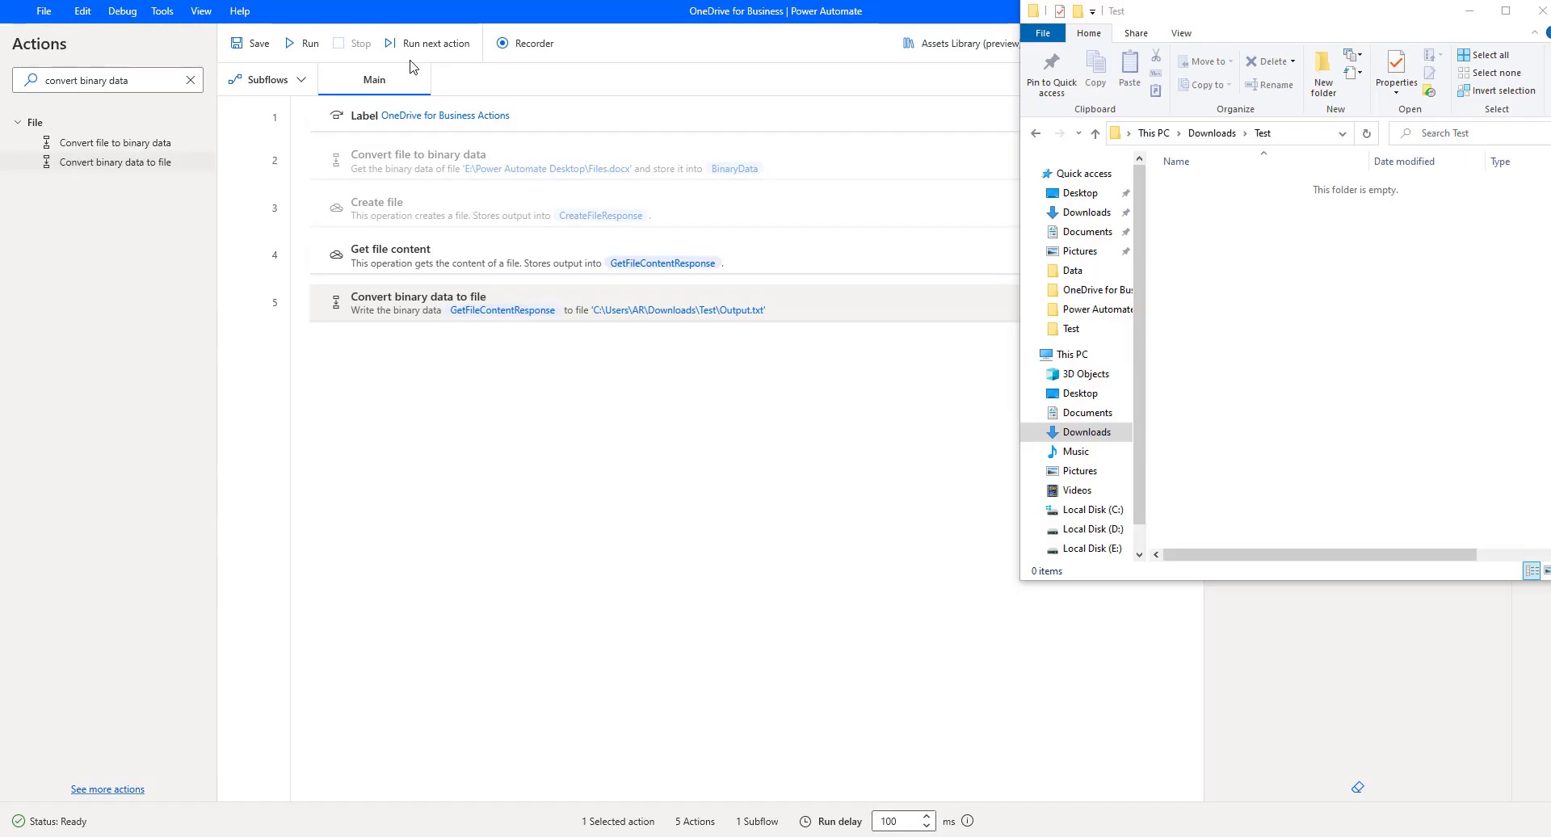
pyautogui.click(297, 47)
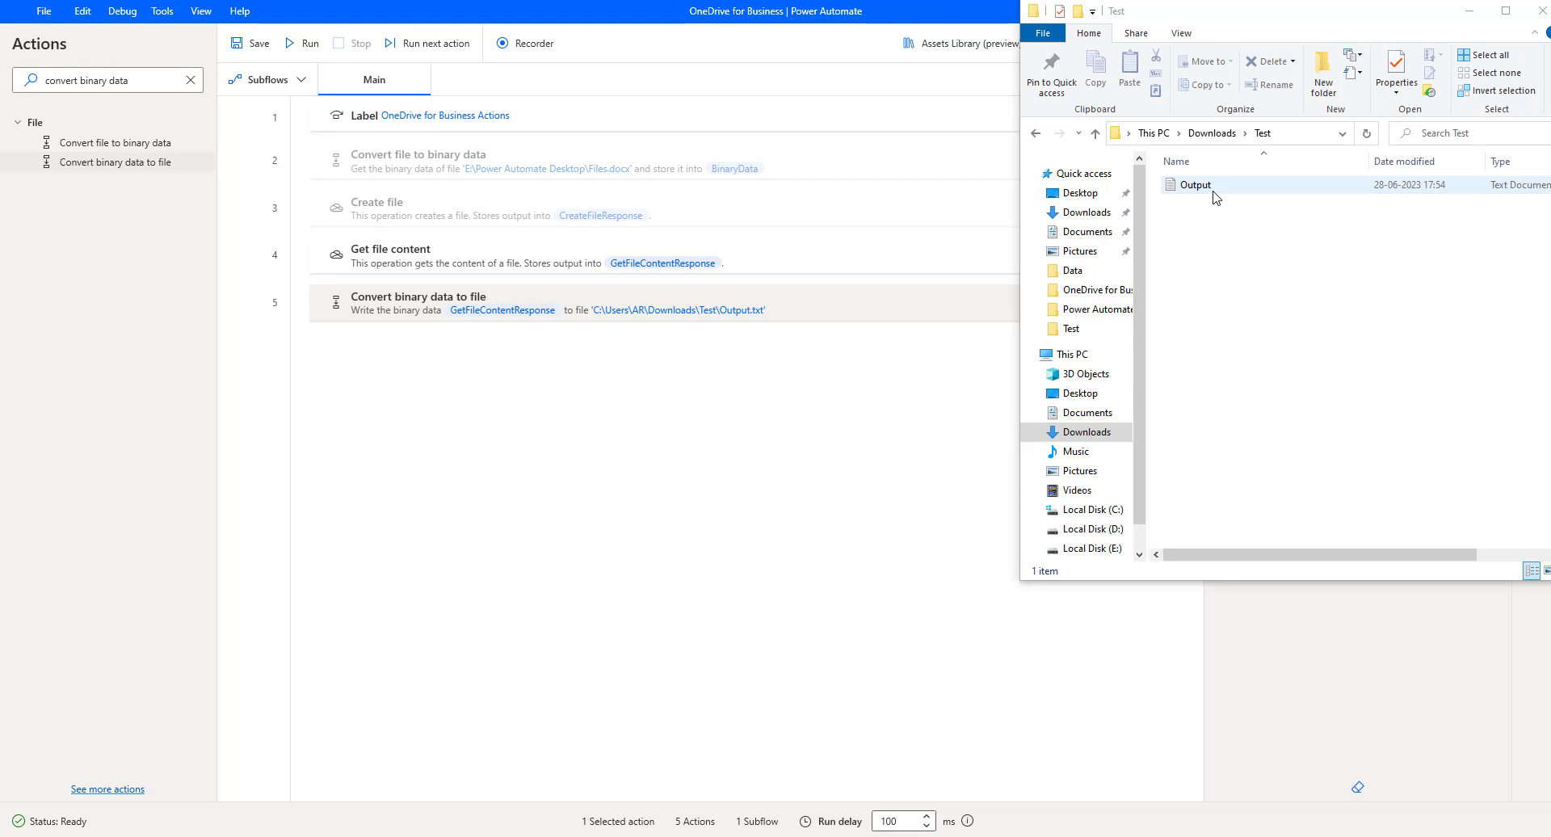
# - Open Output.txt in Notepad, scroll through its garbled binary content, and close it
pyautogui.doubleClick(1218, 194)
pyautogui.doubleClick(1164, 182)
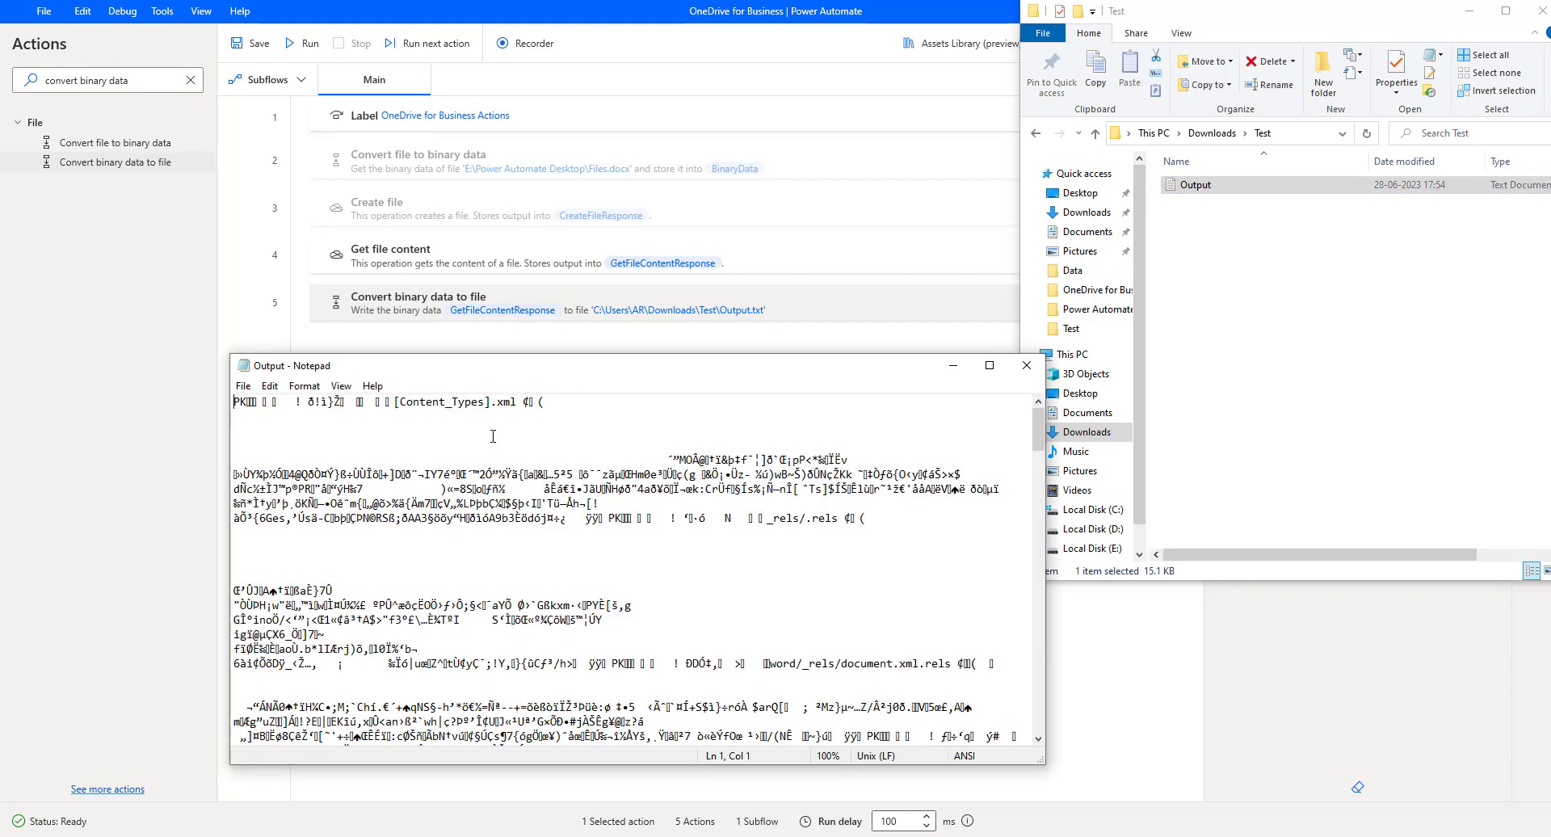
pyautogui.scroll(-10, 493, 436)
pyautogui.scroll(-10, 493, 436)
pyautogui.scroll(-6, 493, 437)
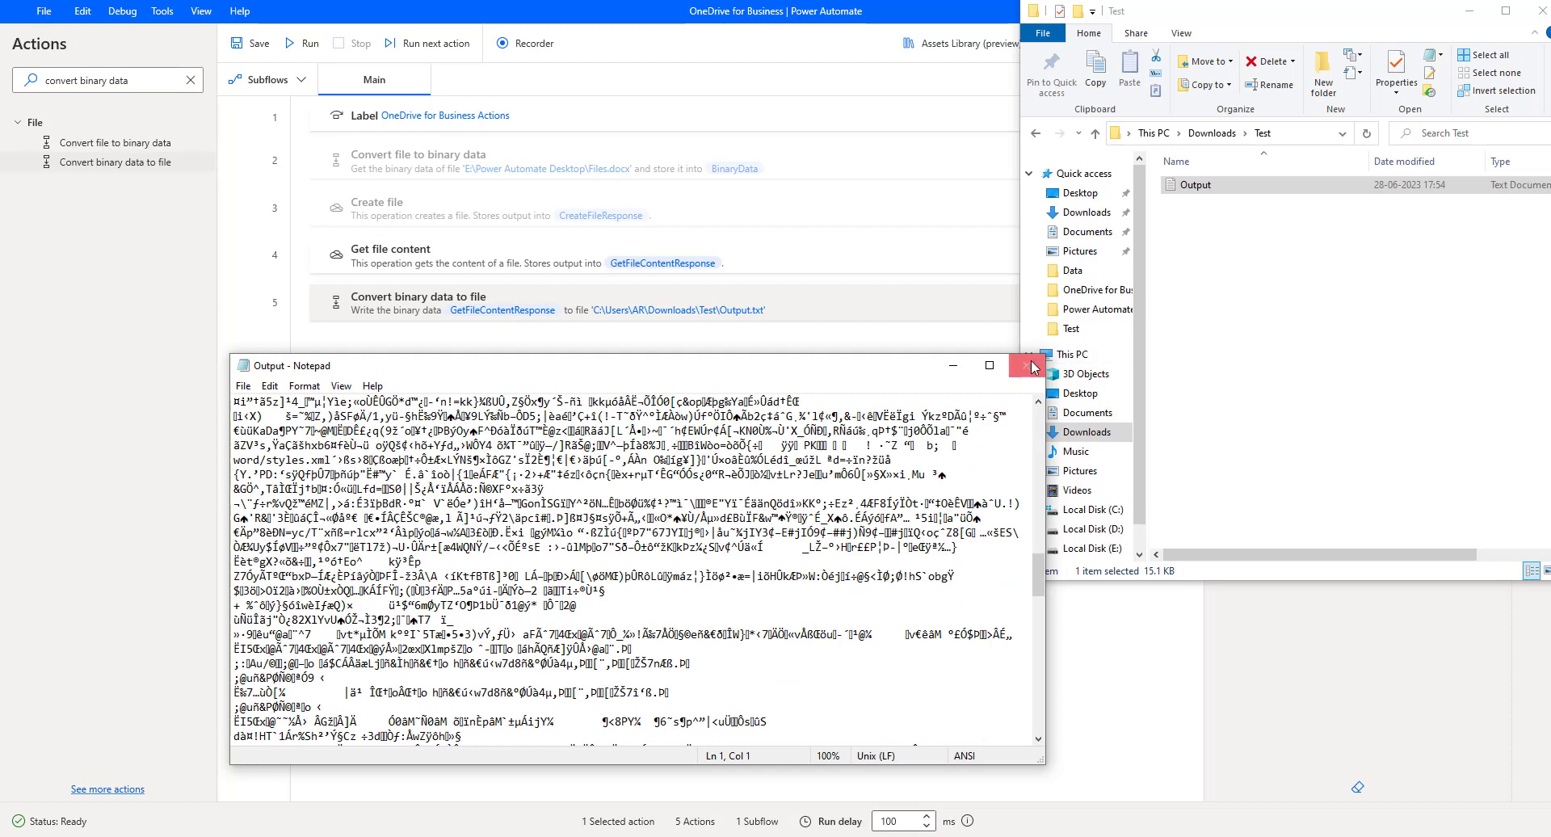
pyautogui.click(1026, 366)
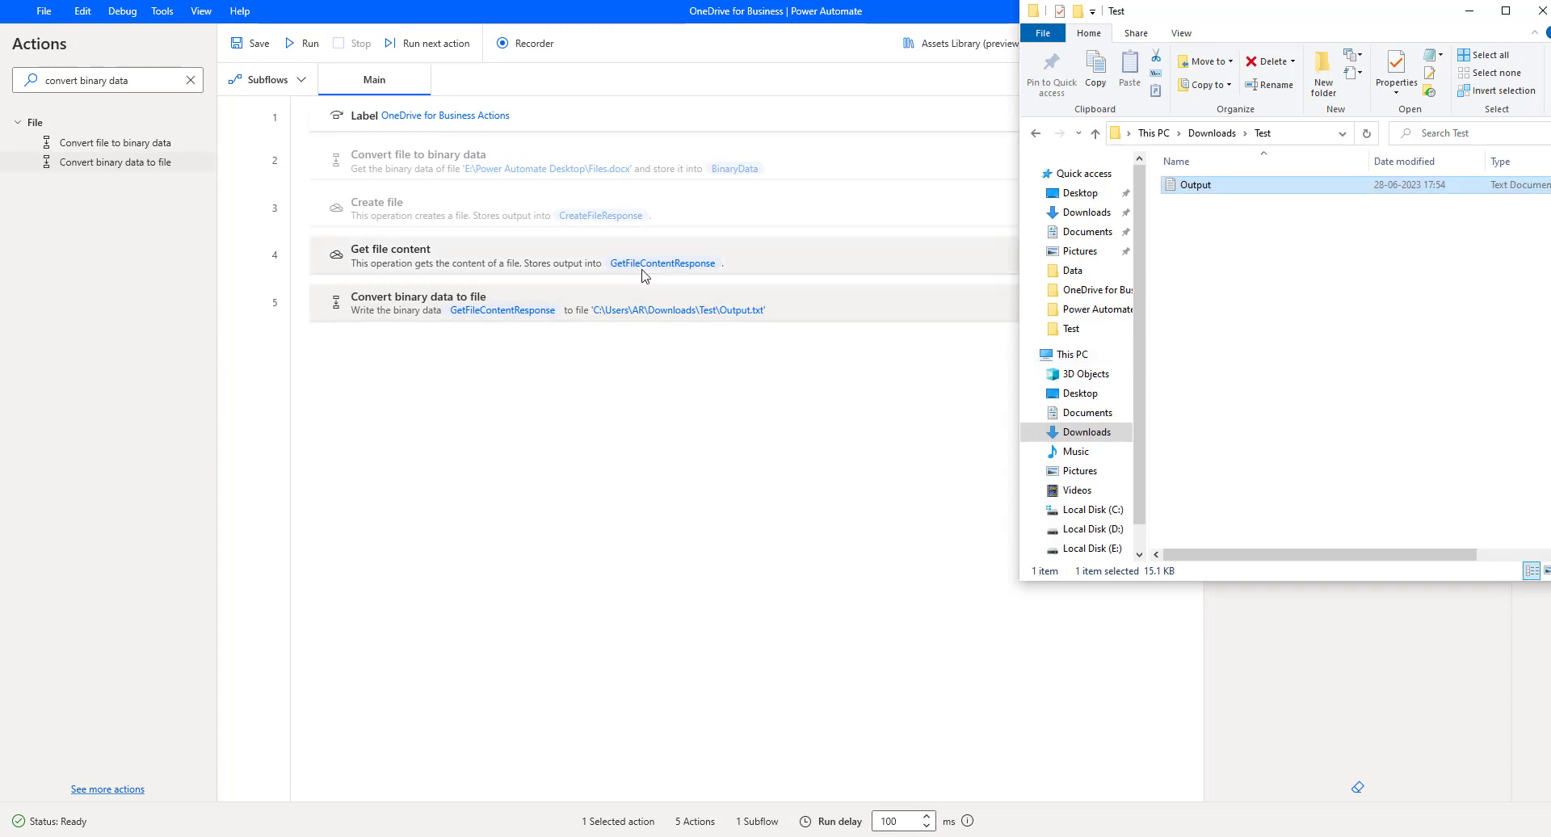
# - Change step 5's destination from Output.txt to Output.docx and save the action
pyautogui.click(685, 308)
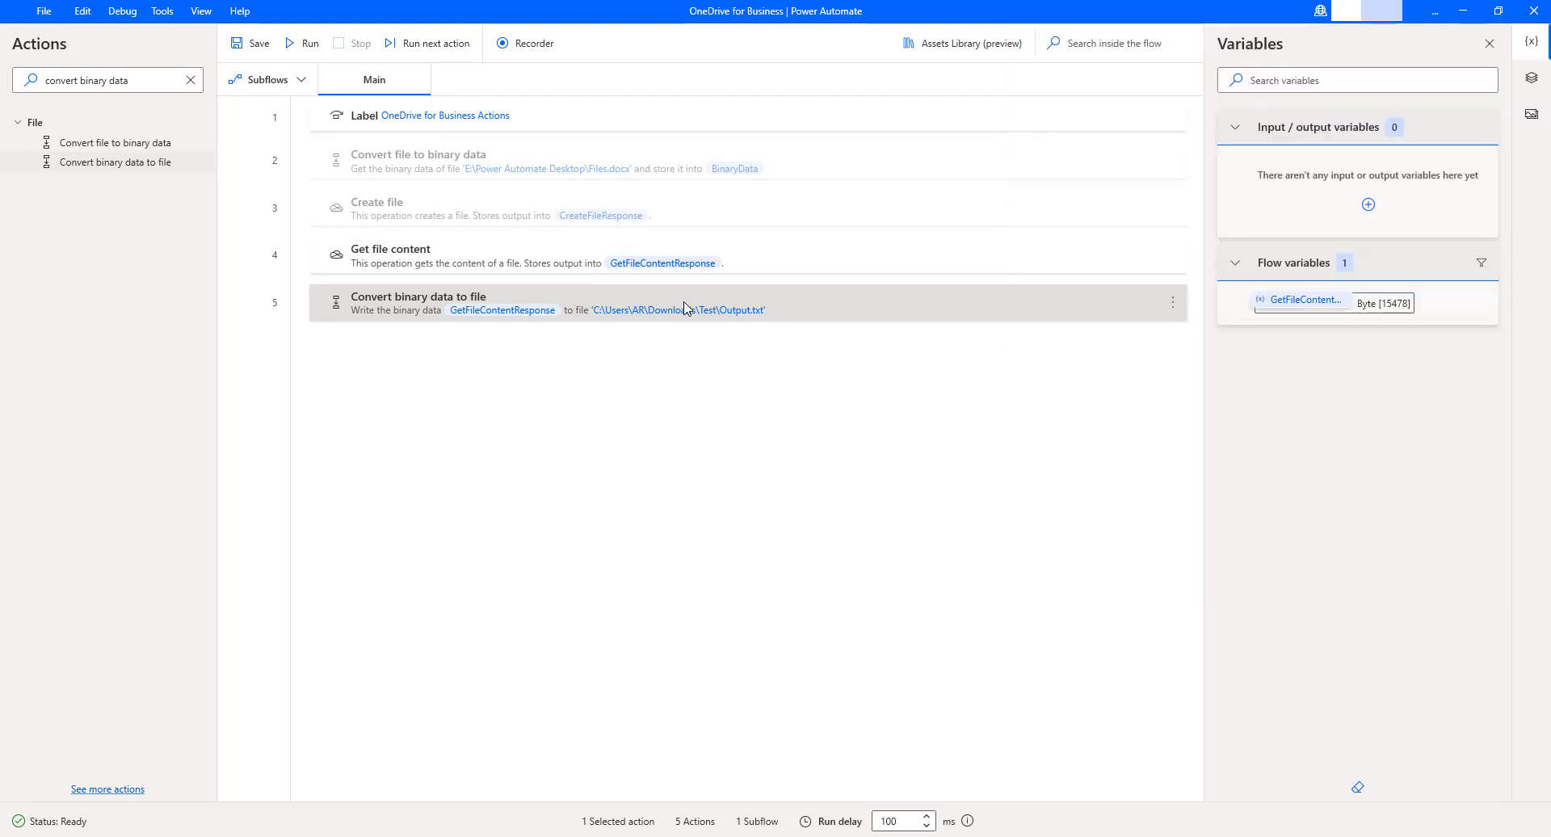
pyautogui.doubleClick(685, 308)
pyautogui.click(820, 426)
pyautogui.press('BackSpace')
pyautogui.press('BackSpace')
pyautogui.write('docx')
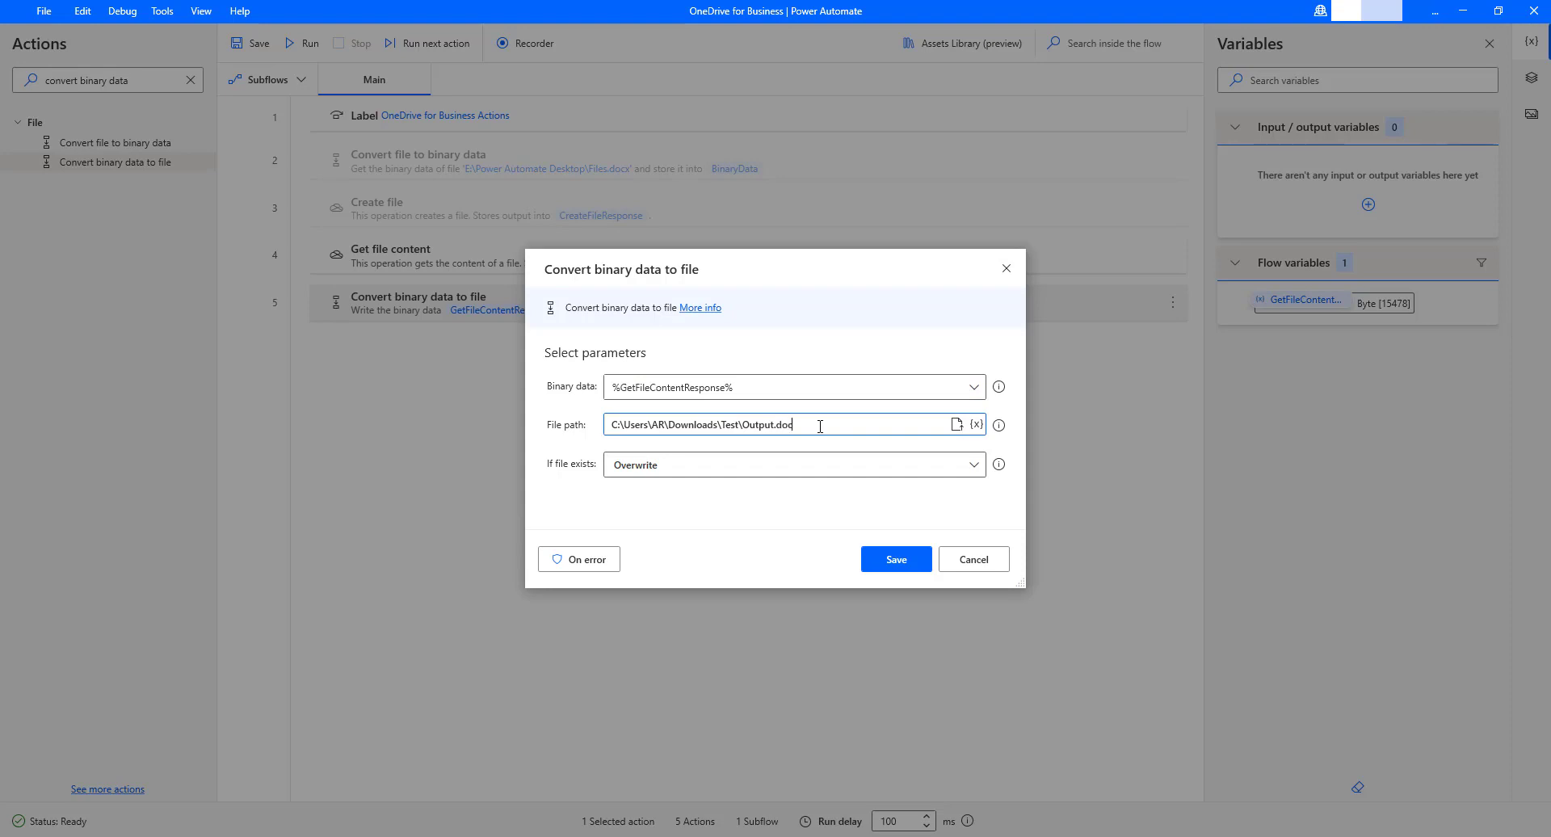
pyautogui.click(896, 558)
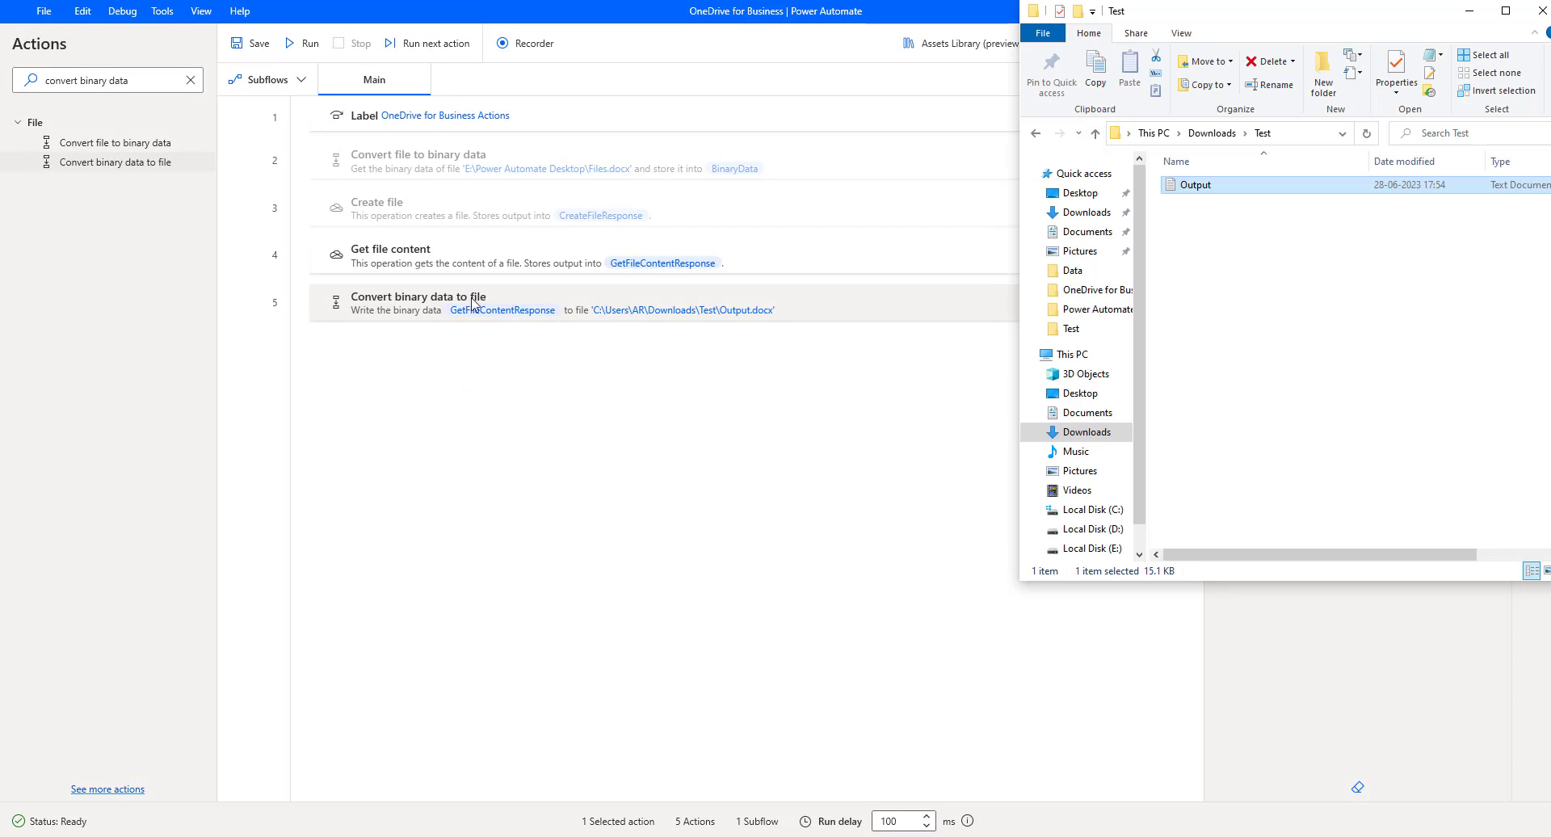
# - Rerun the flow and view the new Output Word document in Downloads\Test
pyautogui.click(299, 45)
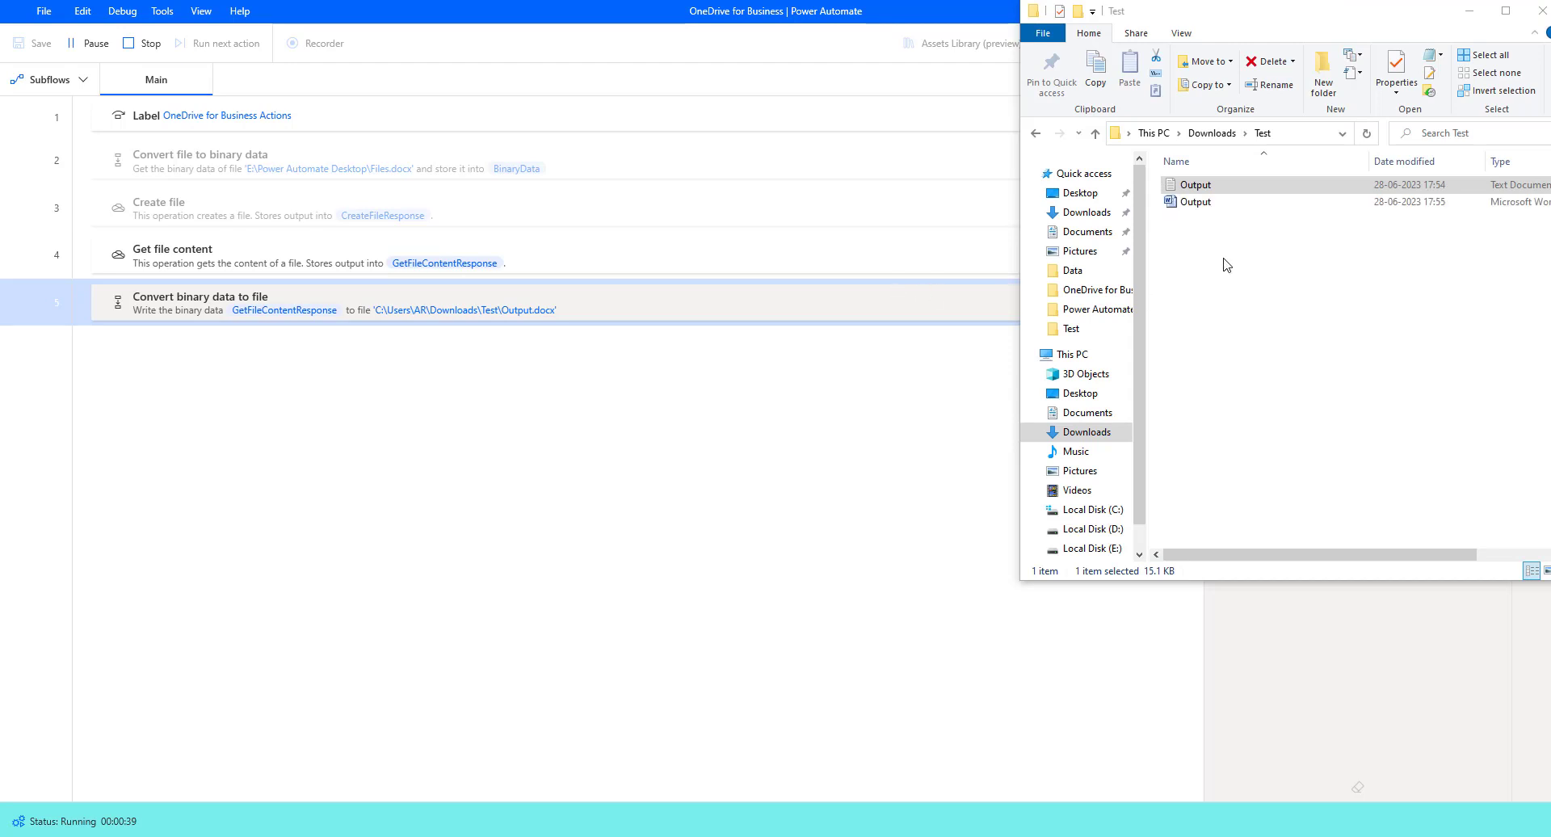
pyautogui.click(1202, 203)
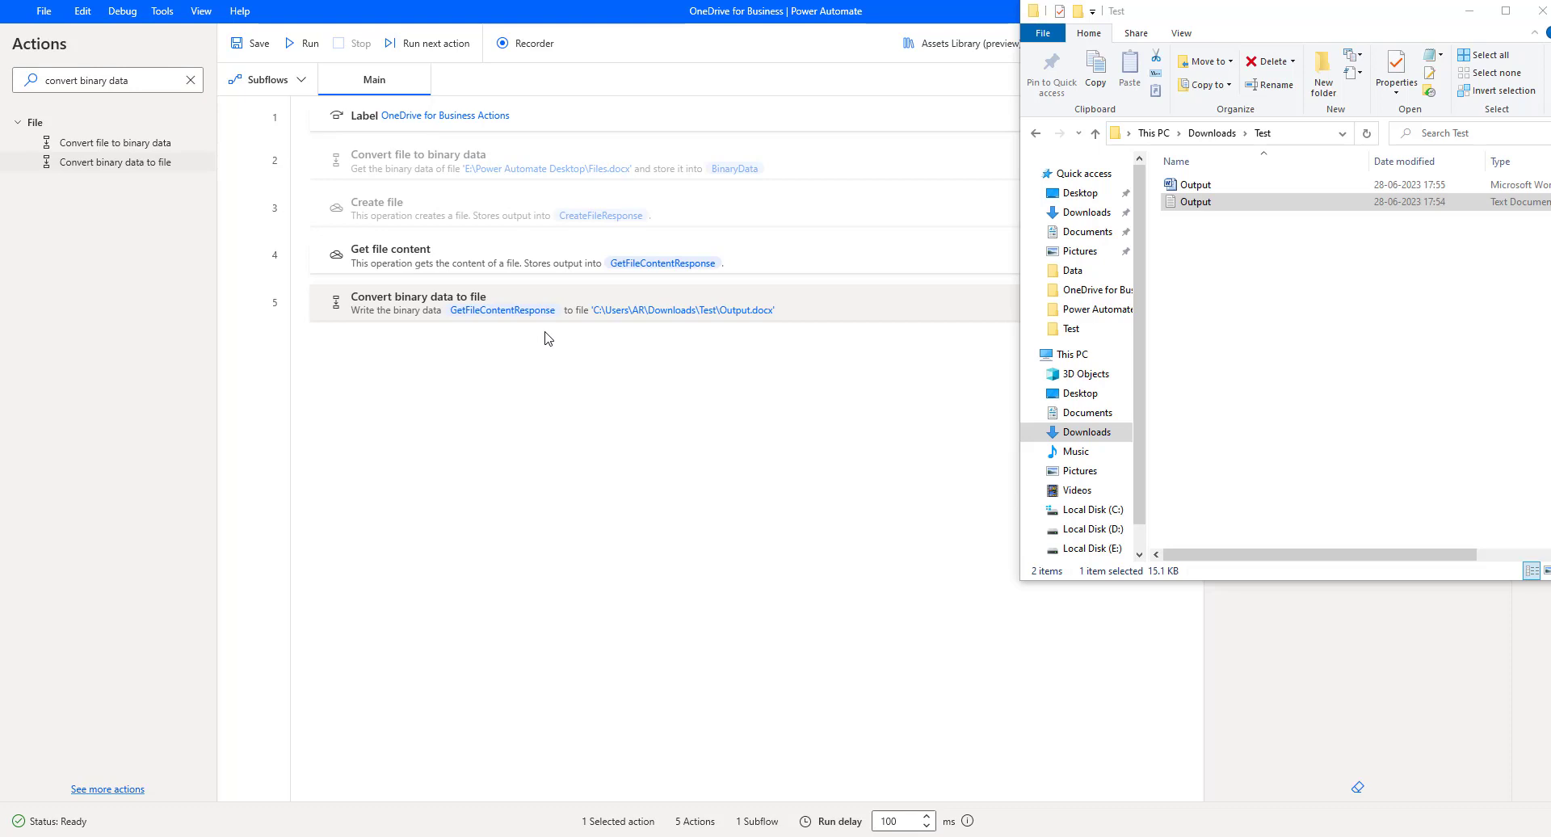
# - Open Output.docx in Word, scroll through its tutorial text, then switch to the OneDrive folder
pyautogui.doubleClick(1202, 186)
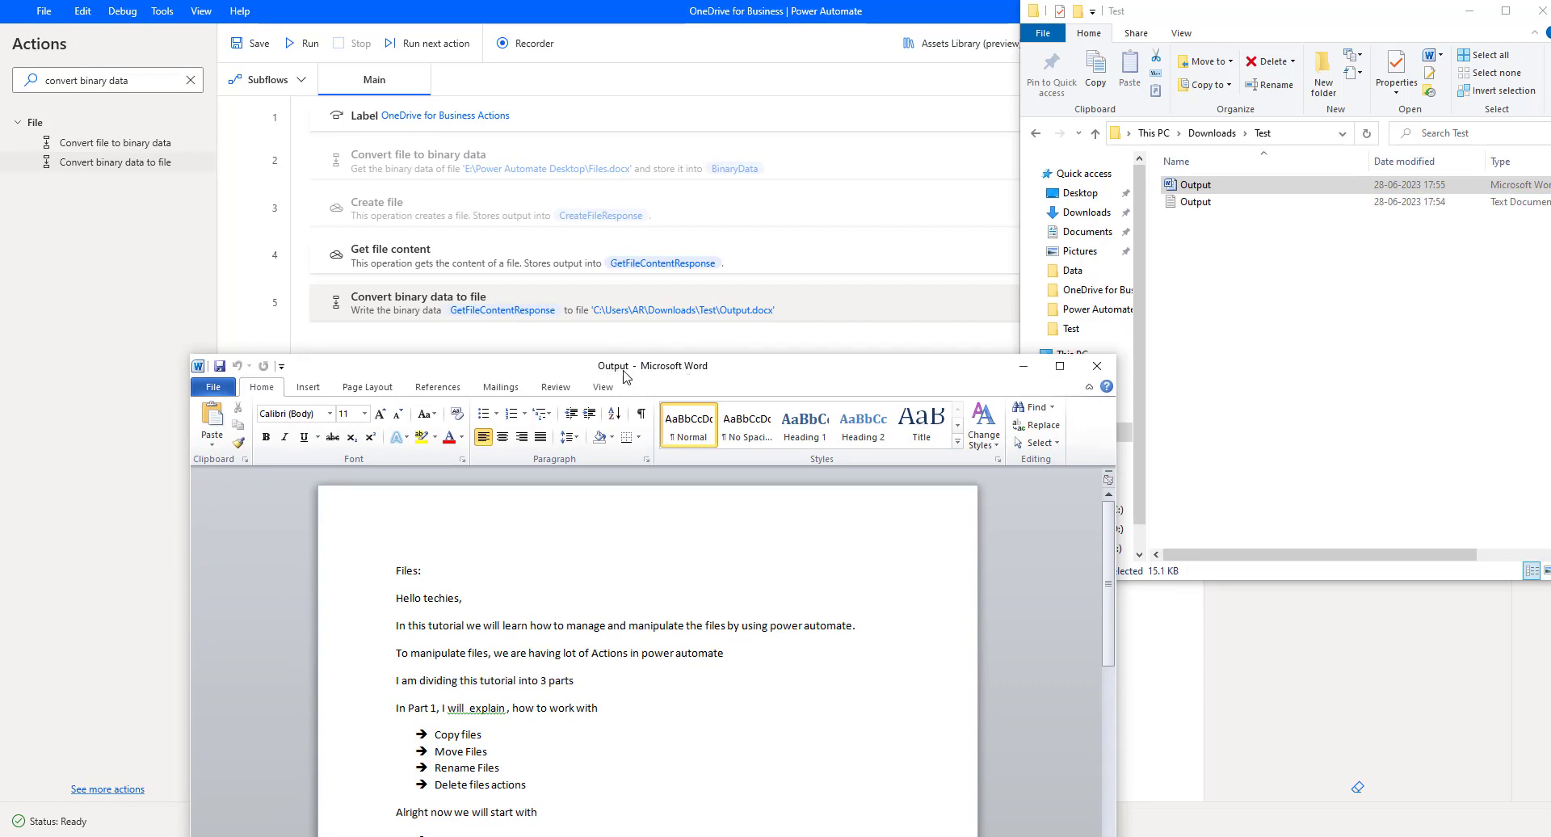
pyautogui.scroll(-7, 594, 546)
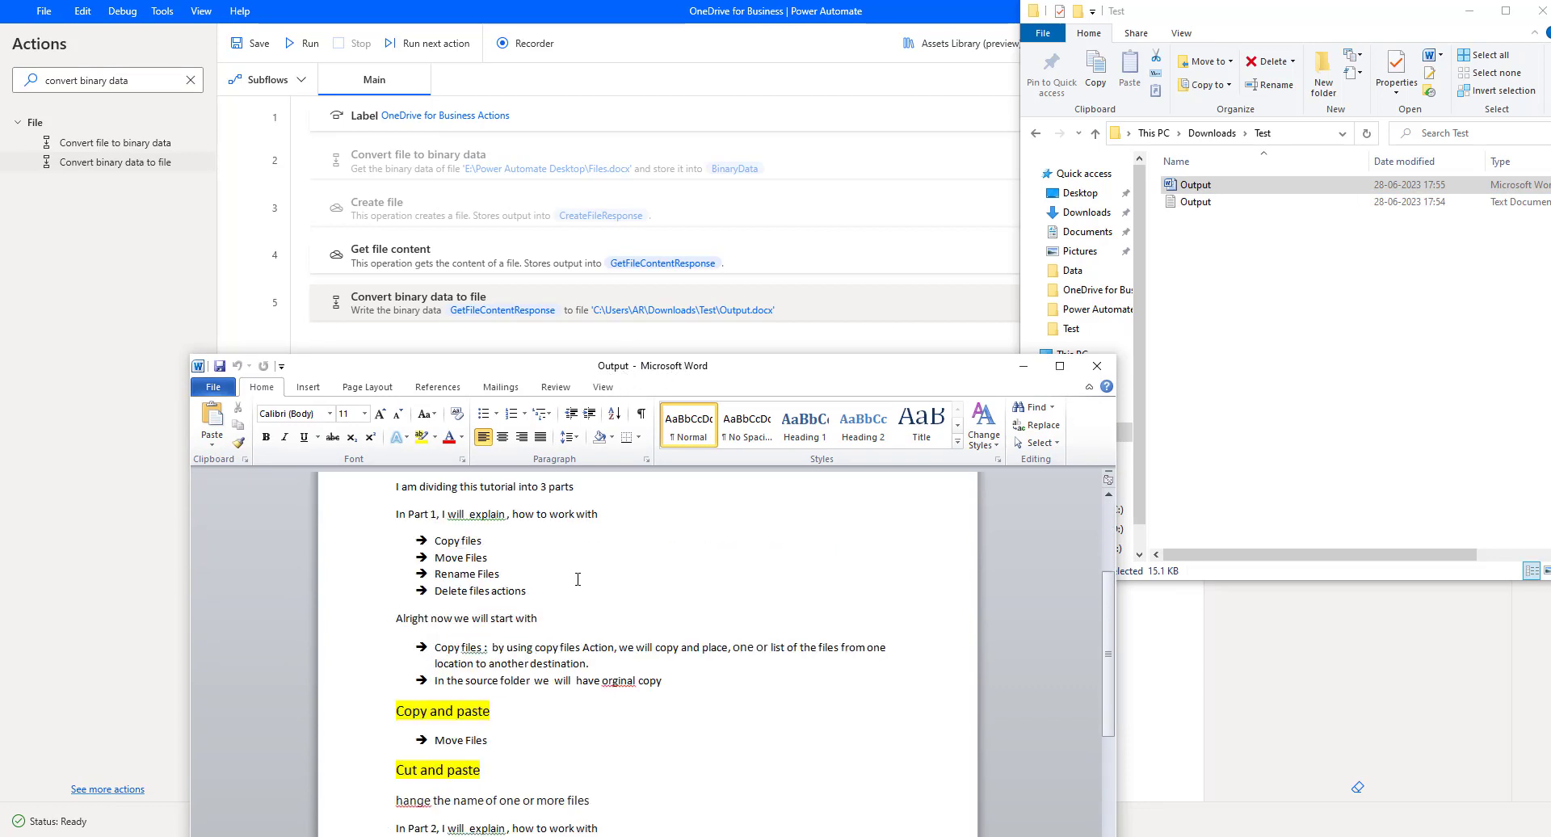
pyautogui.scroll(4, 577, 580)
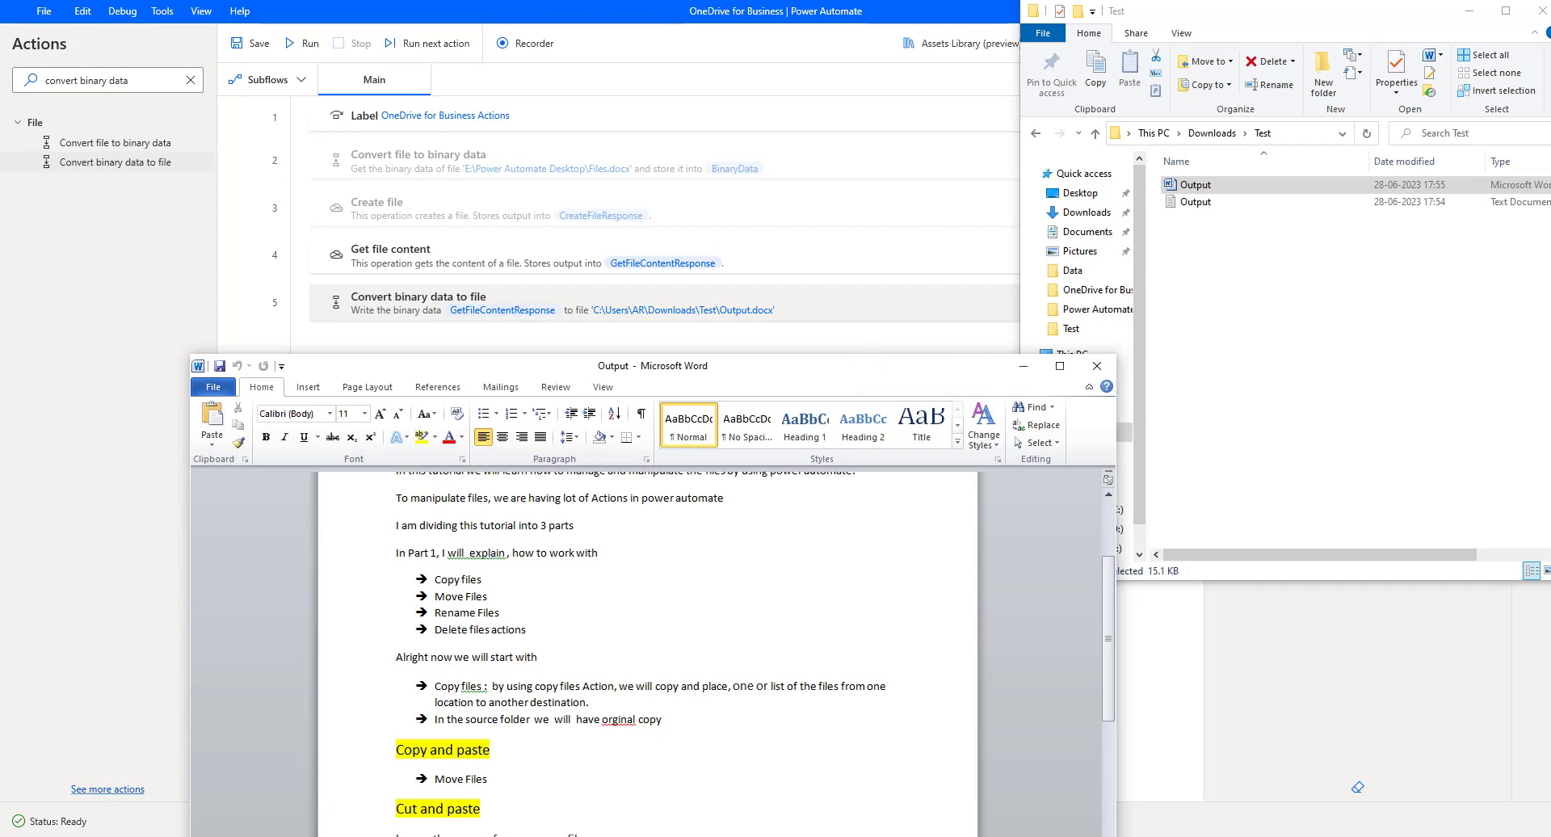
pyautogui.hotkey('alt', 'Tab')
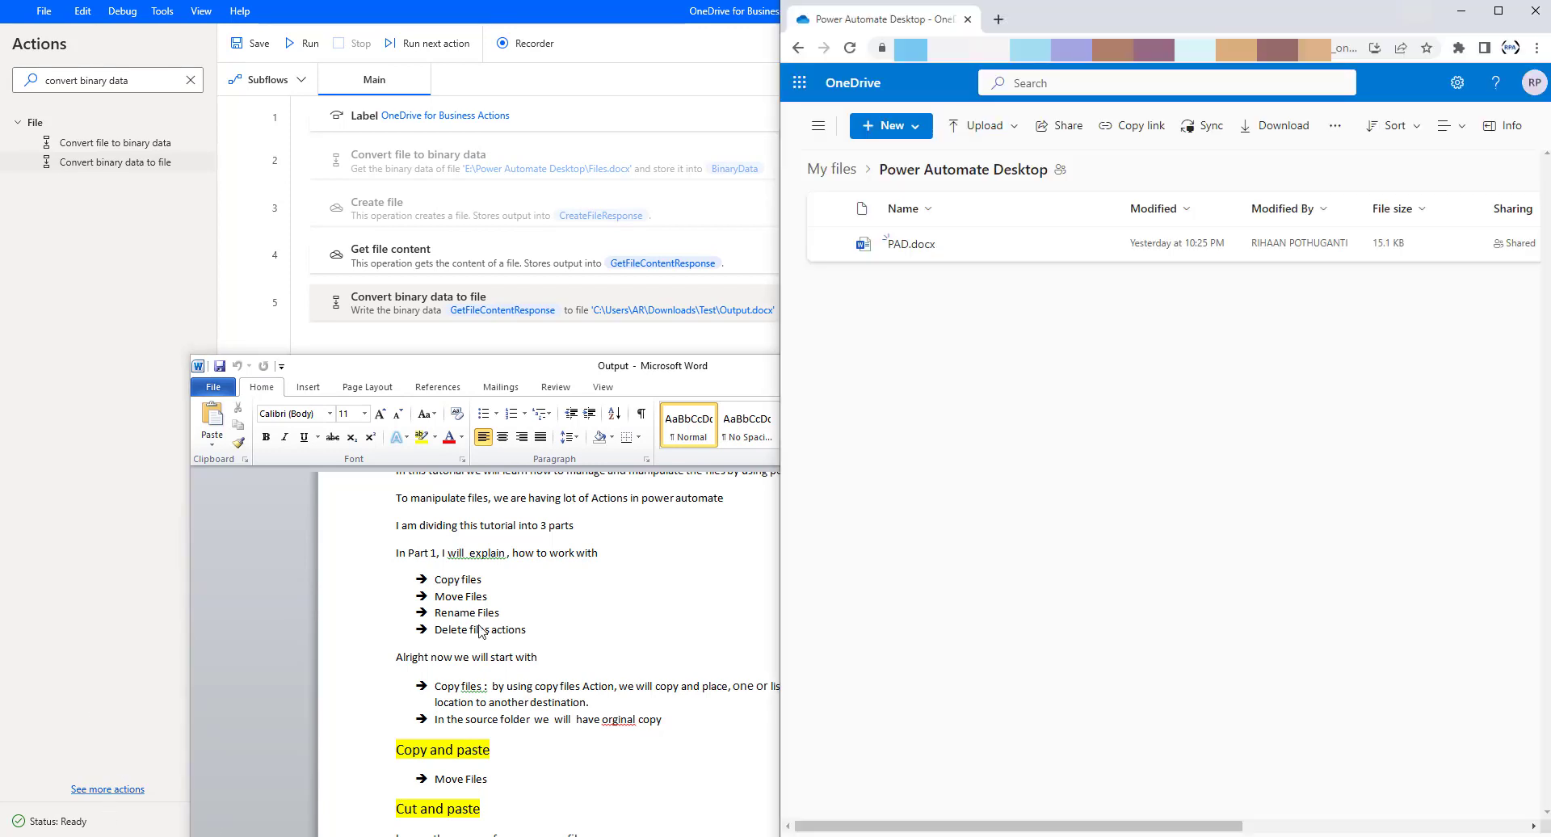
# - Compare the original PAD.docx in Word for the web with Output, then return to the flow editor
pyautogui.click(912, 244)
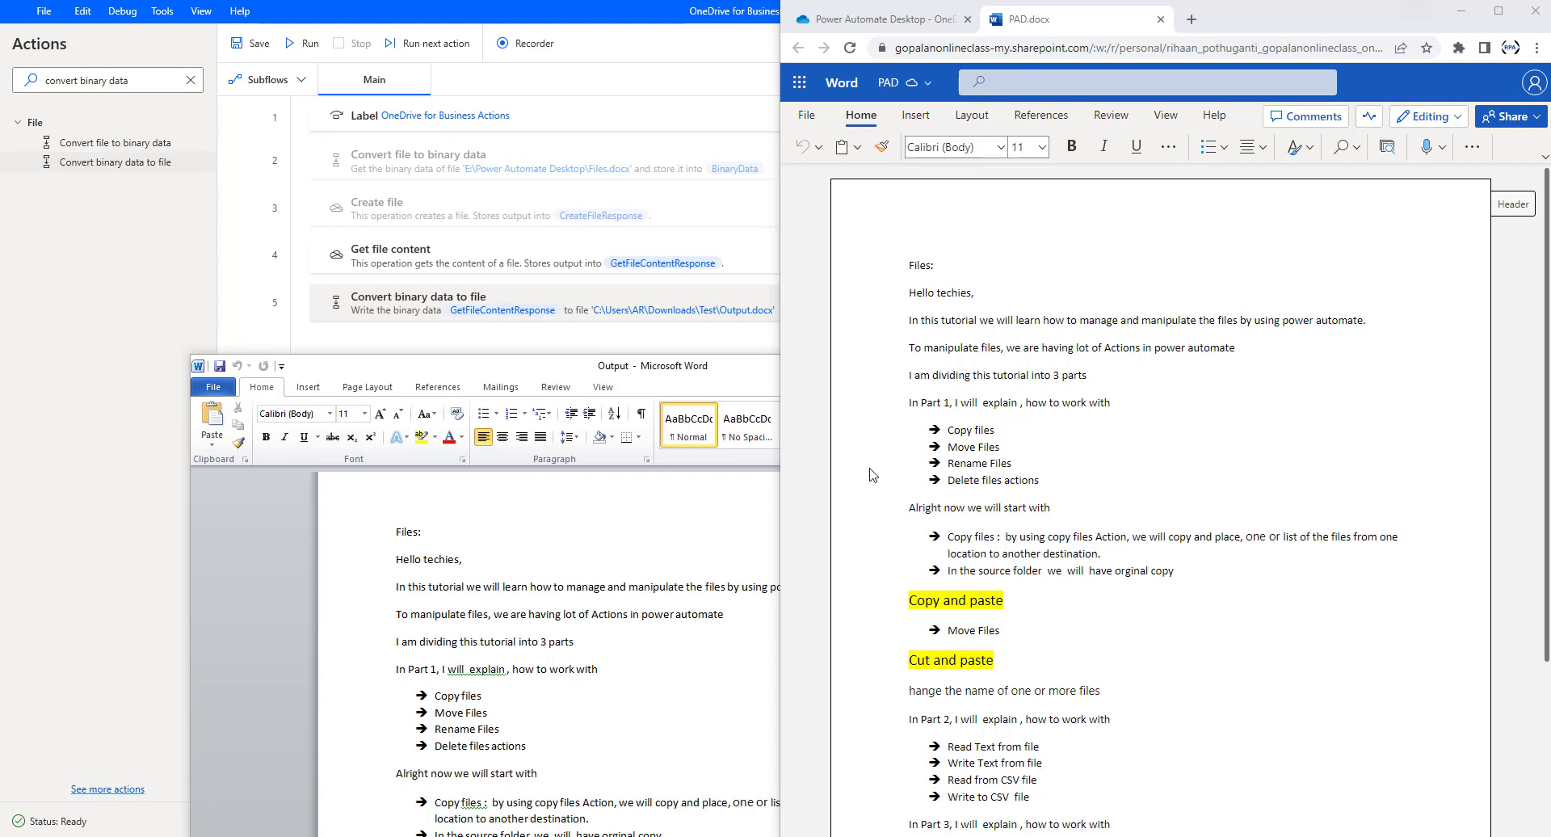
pyautogui.click(721, 344)
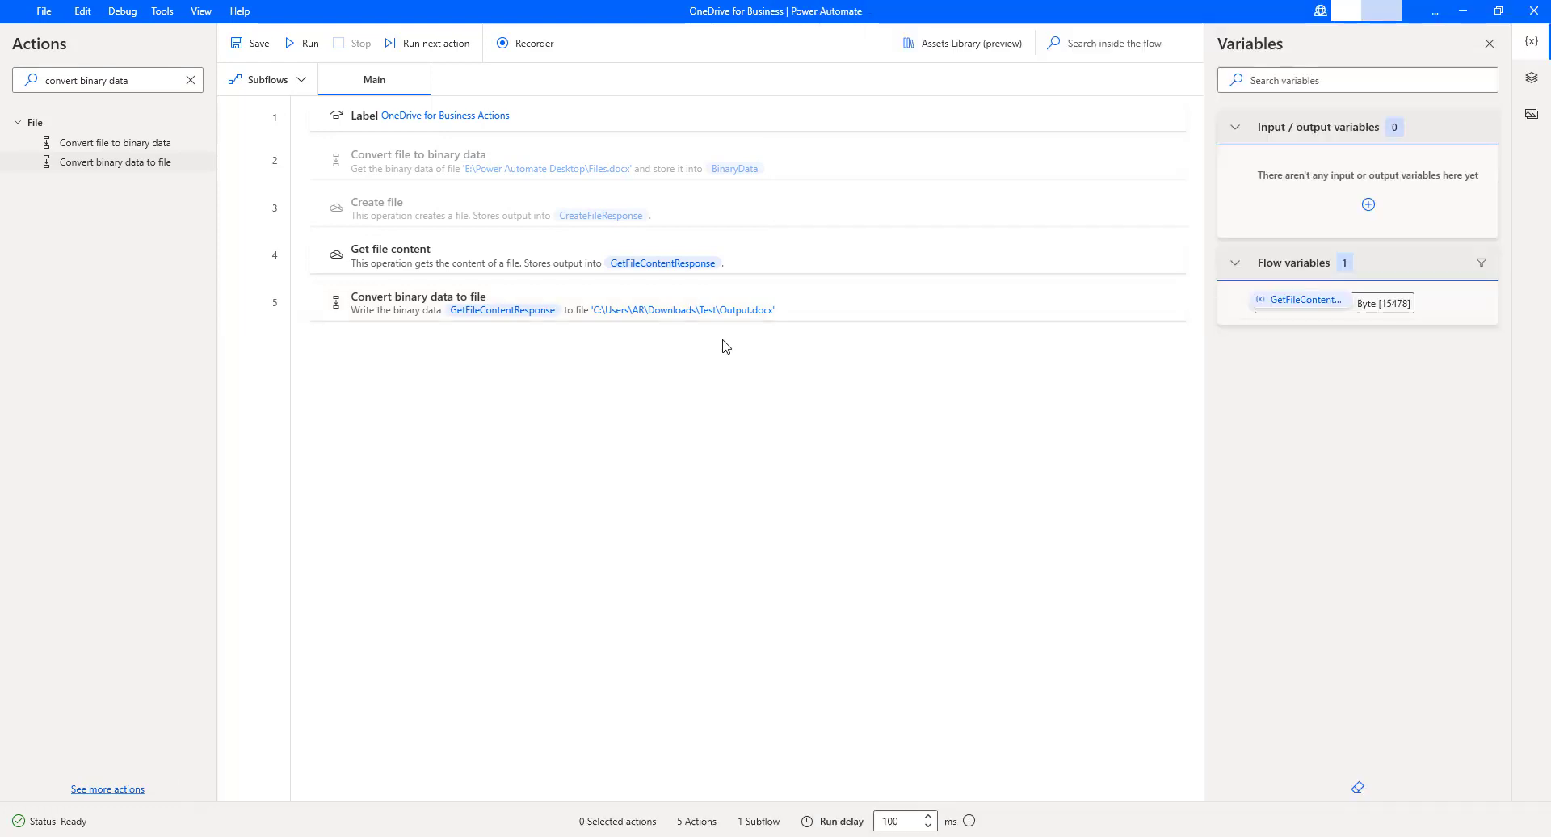